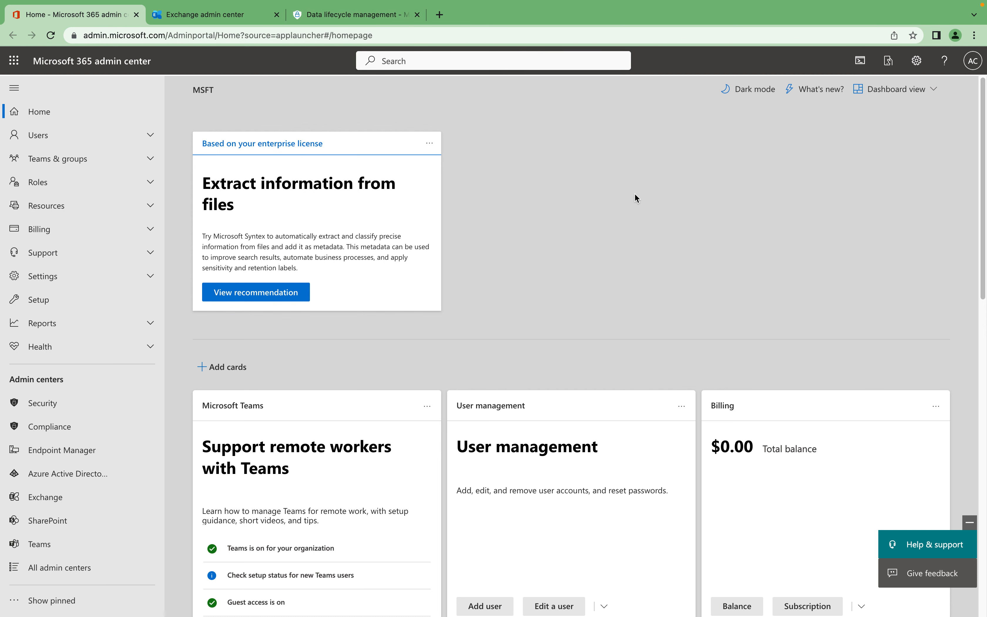
Switch to the Exchange admin center and open the litigation hold settings of the first mailbox in the list.
{"action": "left_click", "coordinate": [184, 18]}
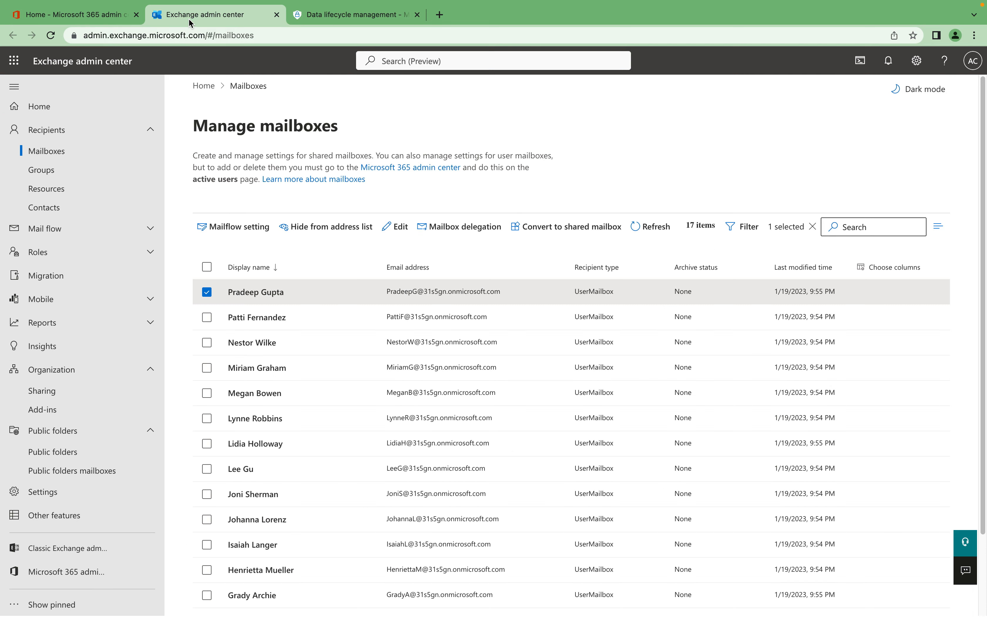
{"action": "left_click", "coordinate": [207, 292]}
{"action": "left_click", "coordinate": [206, 292]}
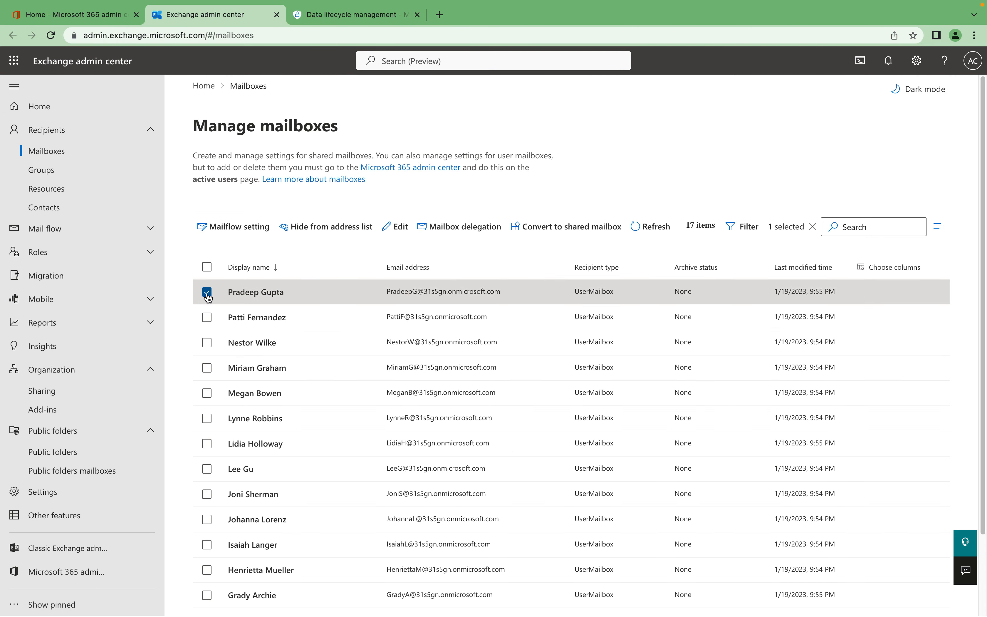
{"action": "left_click", "coordinate": [253, 294]}
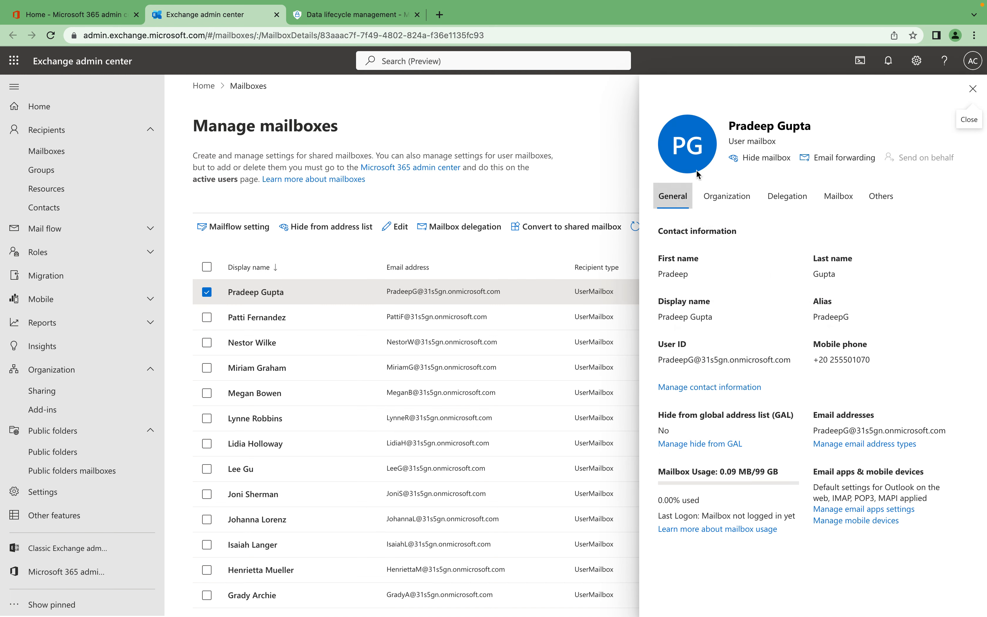
{"action": "left_click", "coordinate": [839, 197]}
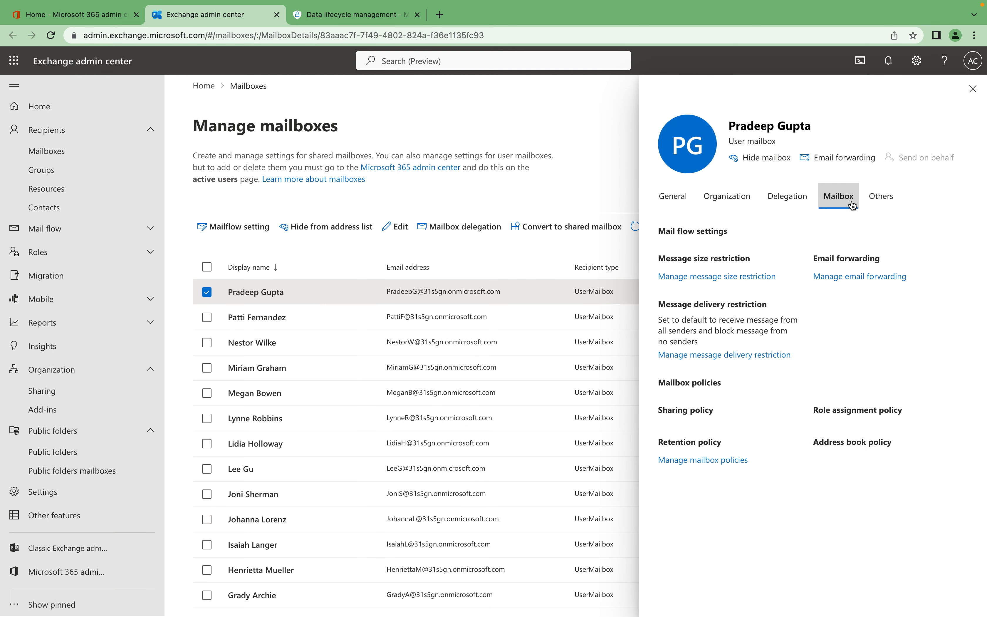
{"action": "left_click", "coordinate": [881, 197]}
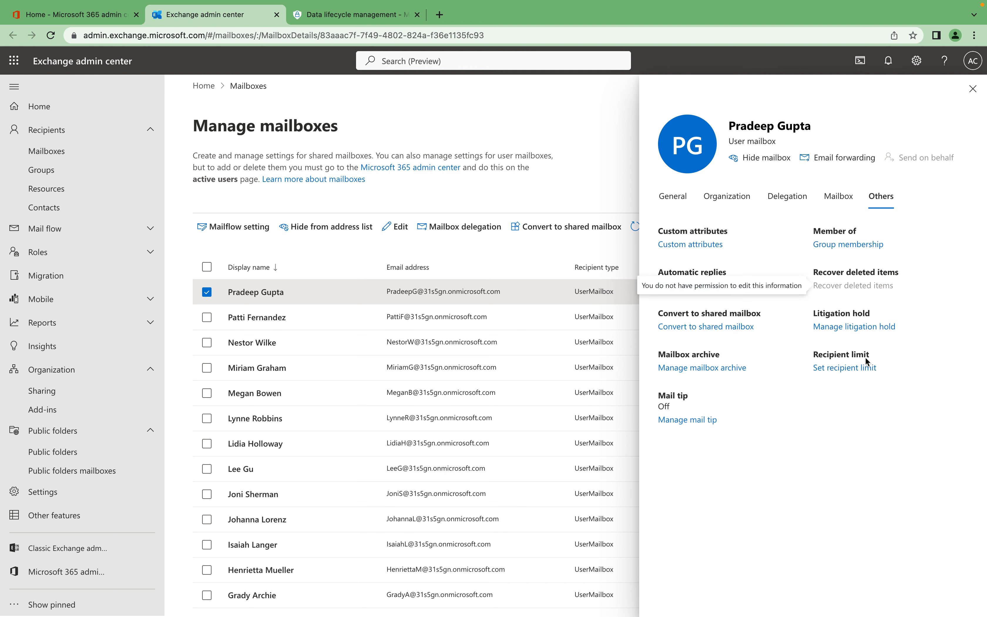
{"action": "left_click", "coordinate": [857, 327]}
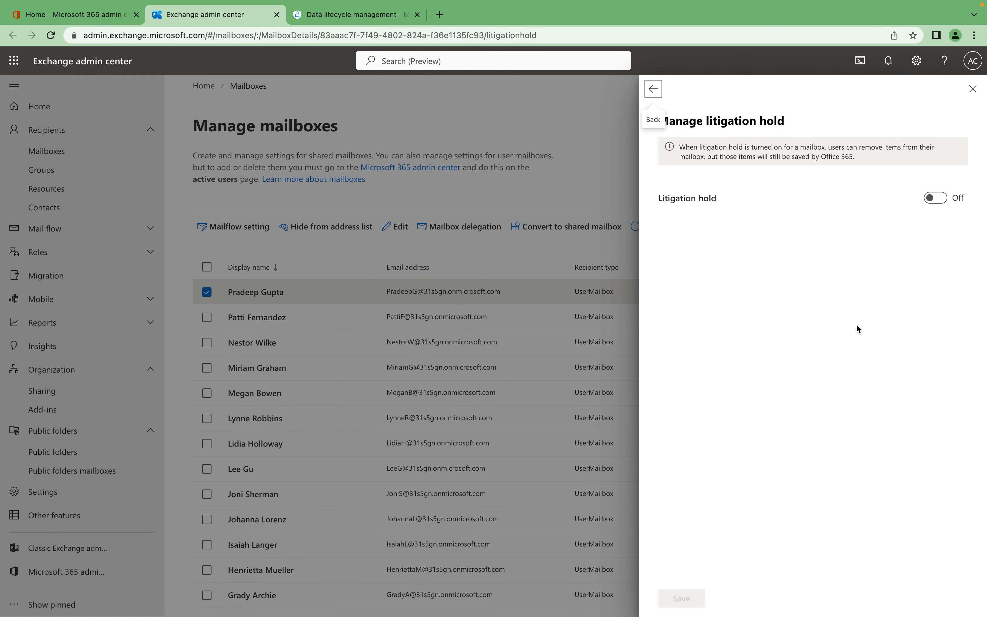
Turn on litigation hold for the mailbox, leaving the hold duration blank for no limit.
{"action": "left_click", "coordinate": [935, 198]}
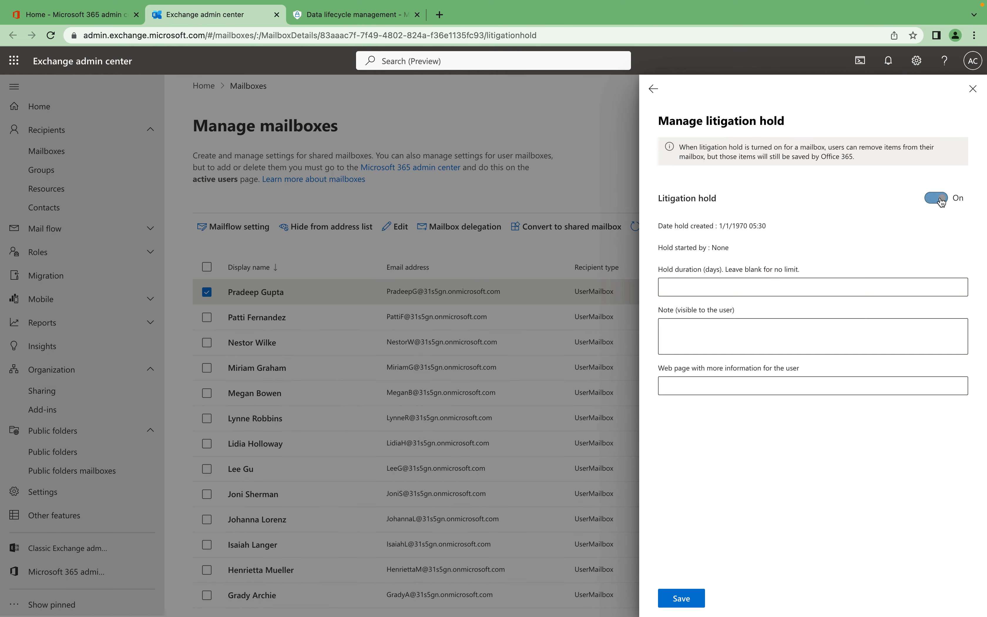
{"action": "left_click", "coordinate": [741, 282]}
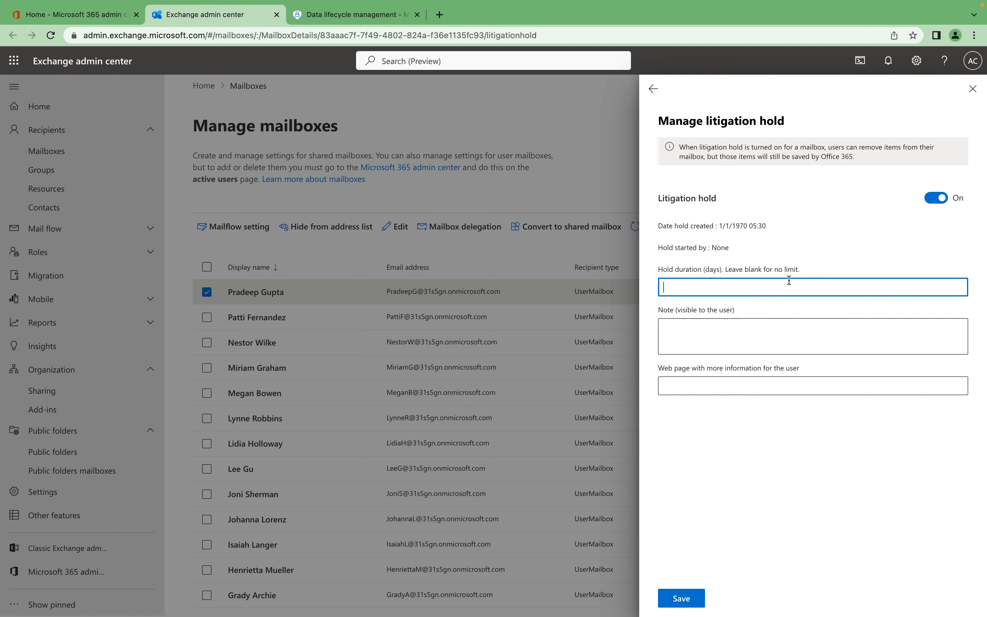
{"action": "left_click_drag", "start_coordinate": [802, 270], "coordinate": [725, 286]}
{"action": "left_click", "coordinate": [725, 287]}
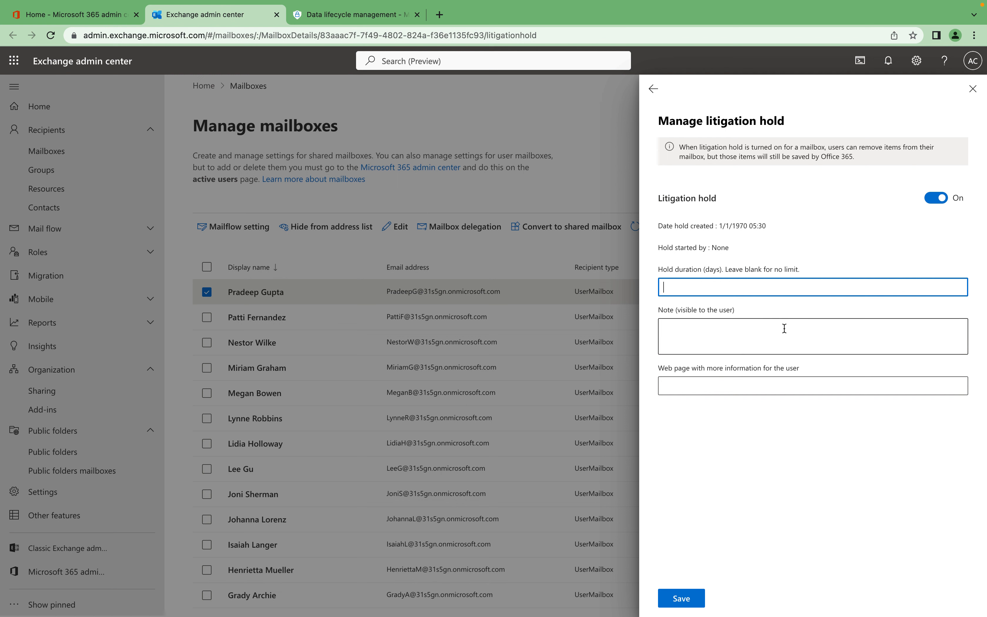
Enter the user-visible note "This Mailbox is Hold" and leave the information web page blank.
{"action": "left_click", "coordinate": [704, 336]}
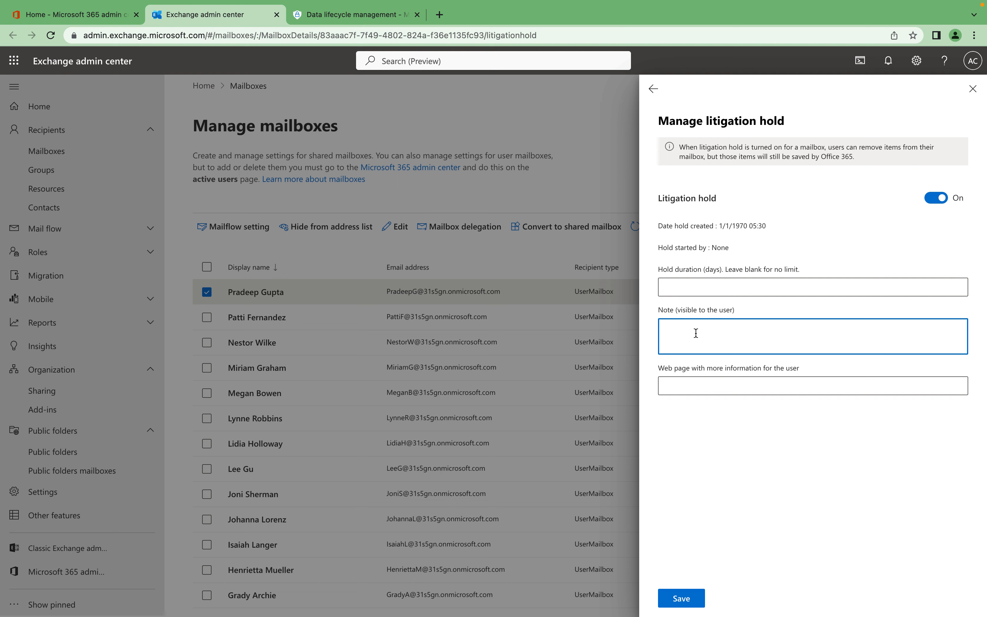
{"action": "left_click", "coordinate": [689, 384]}
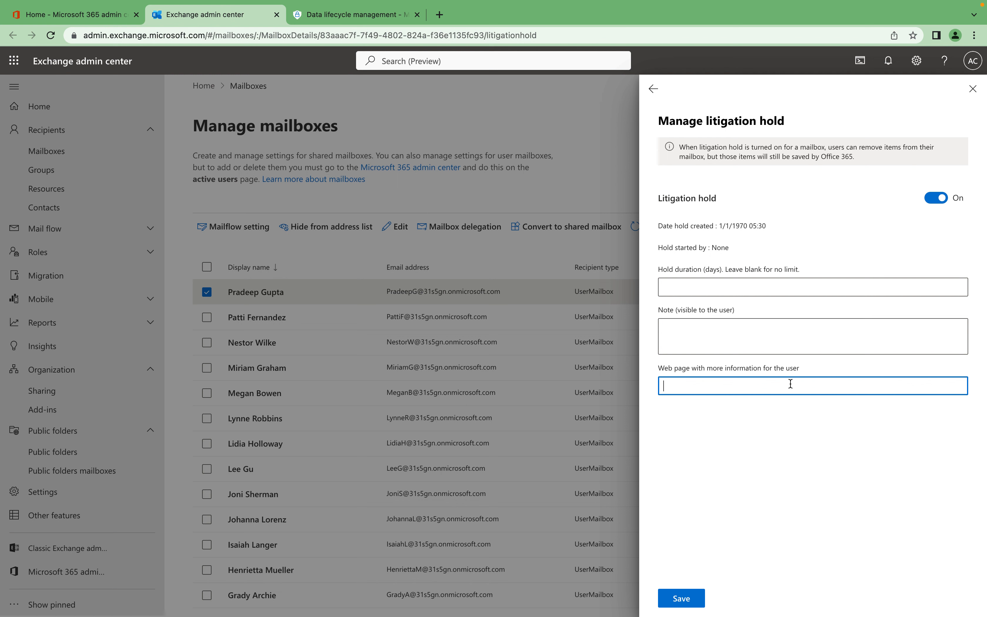
{"action": "left_click", "coordinate": [715, 347]}
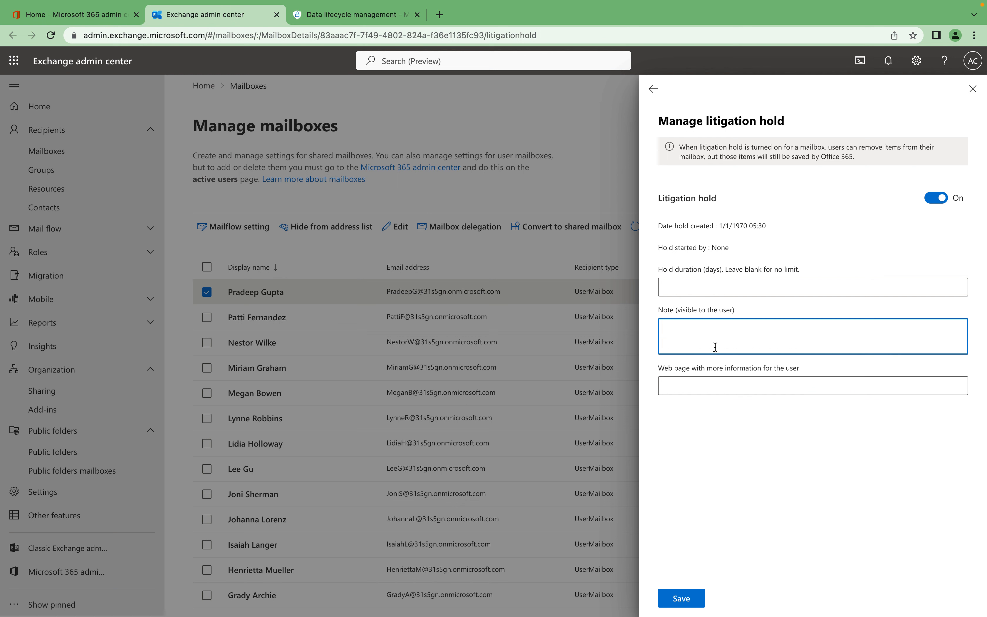
{"action": "type", "text": "u"}
{"action": "type", "text": "This "}
{"action": "type", "text": "Fol"}
{"action": "type", "text": "Mailbox"}
{"action": "key", "text": "BackSpace"}
{"action": "key", "text": "BackSpace"}
{"action": "type", "text": "box is Hold"}
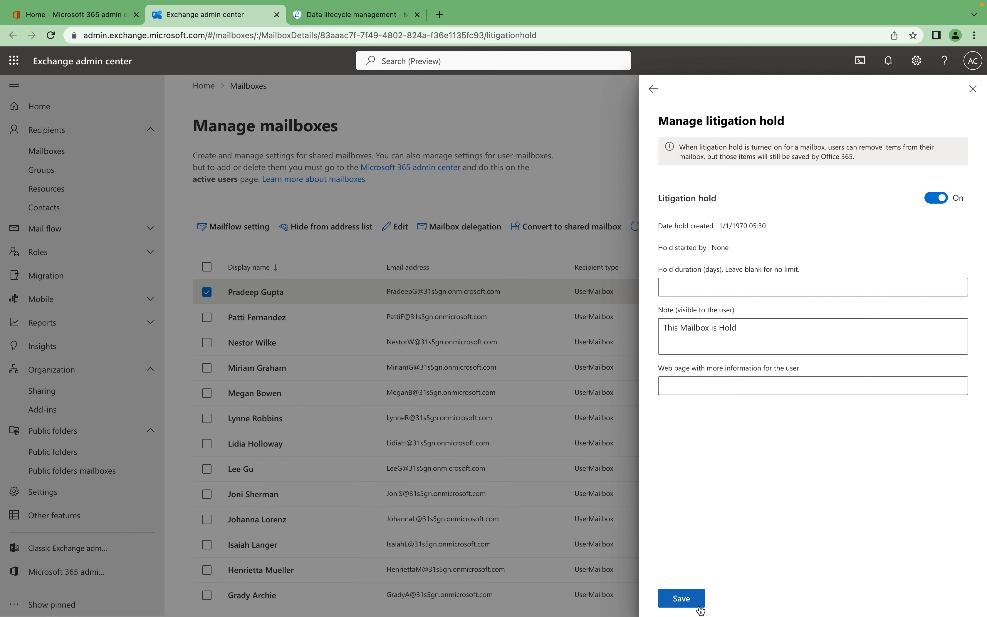
Save the litigation hold, close its details and deselect the mailbox.
{"action": "left_click", "coordinate": [689, 599]}
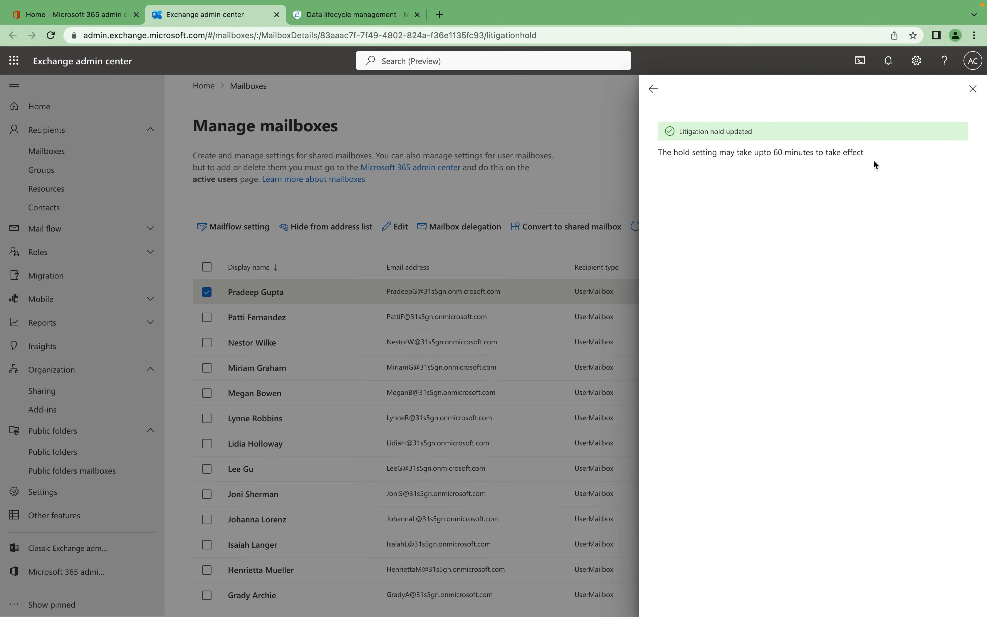
{"action": "left_click", "coordinate": [973, 90]}
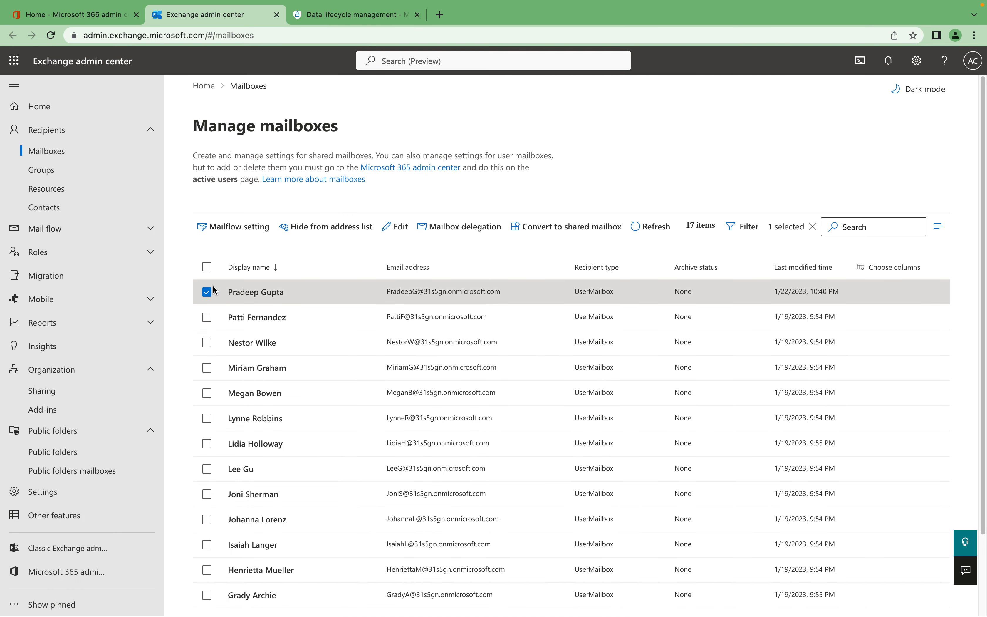
{"action": "left_click", "coordinate": [207, 293]}
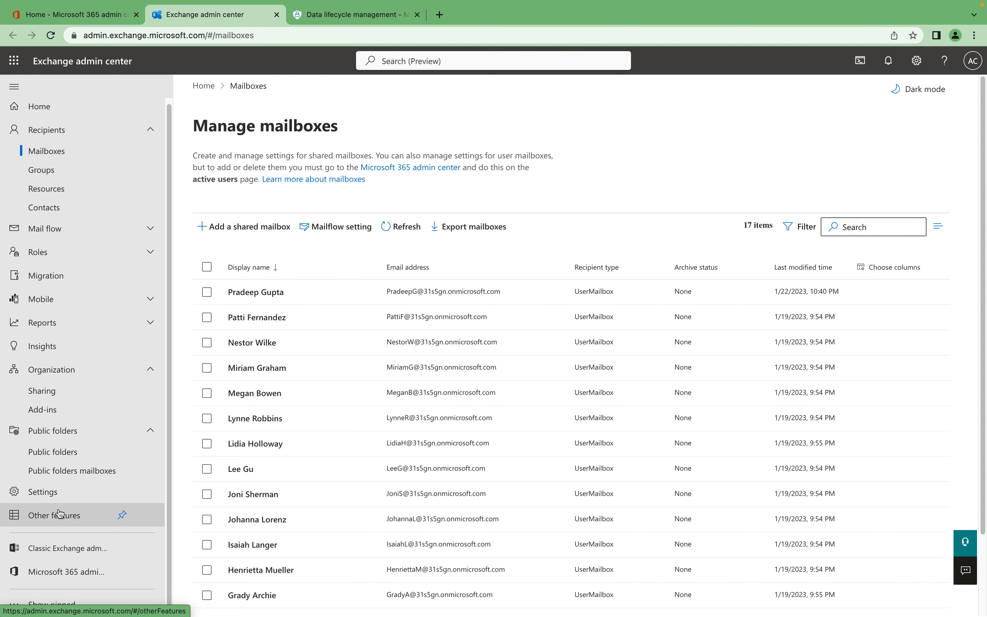
Open the in-place eDiscovery & hold list under compliance management in the classic Exchange admin center.
{"action": "left_click", "coordinate": [67, 548]}
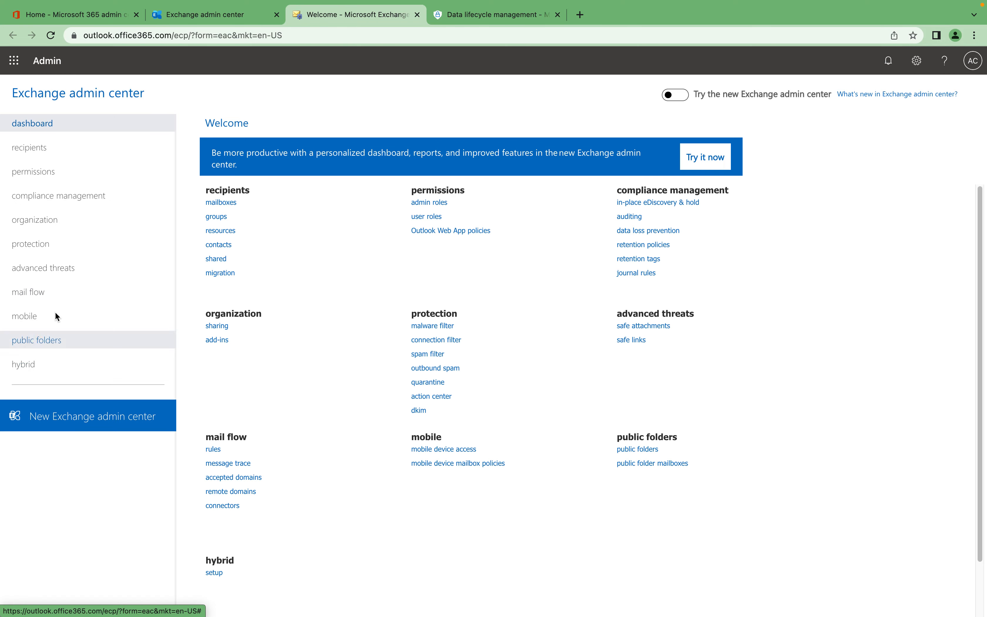
{"action": "left_click", "coordinate": [73, 201]}
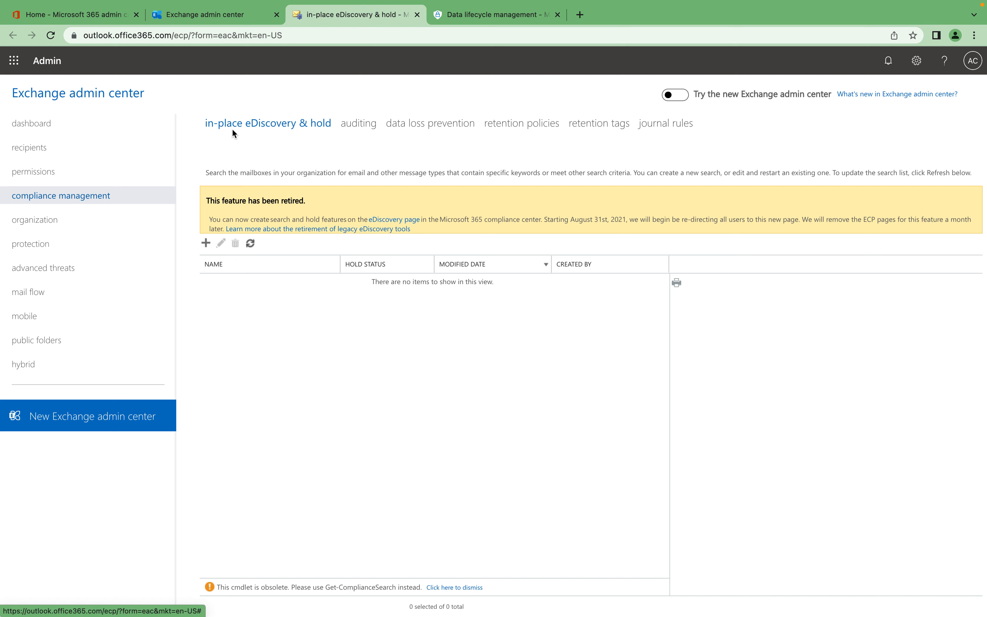
{"action": "left_click", "coordinate": [205, 243]}
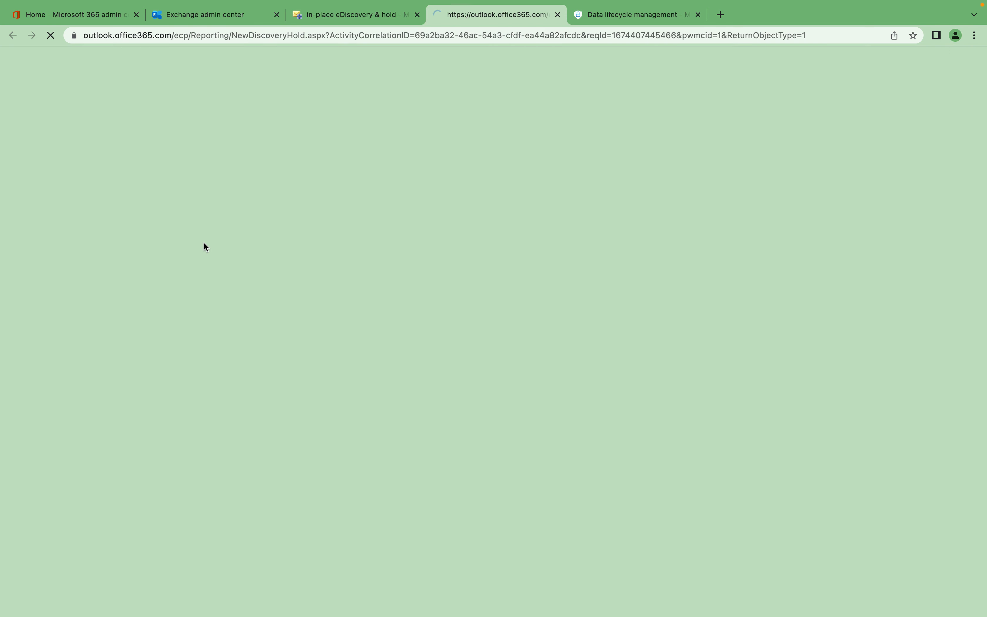
{"action": "left_click", "coordinate": [559, 15]}
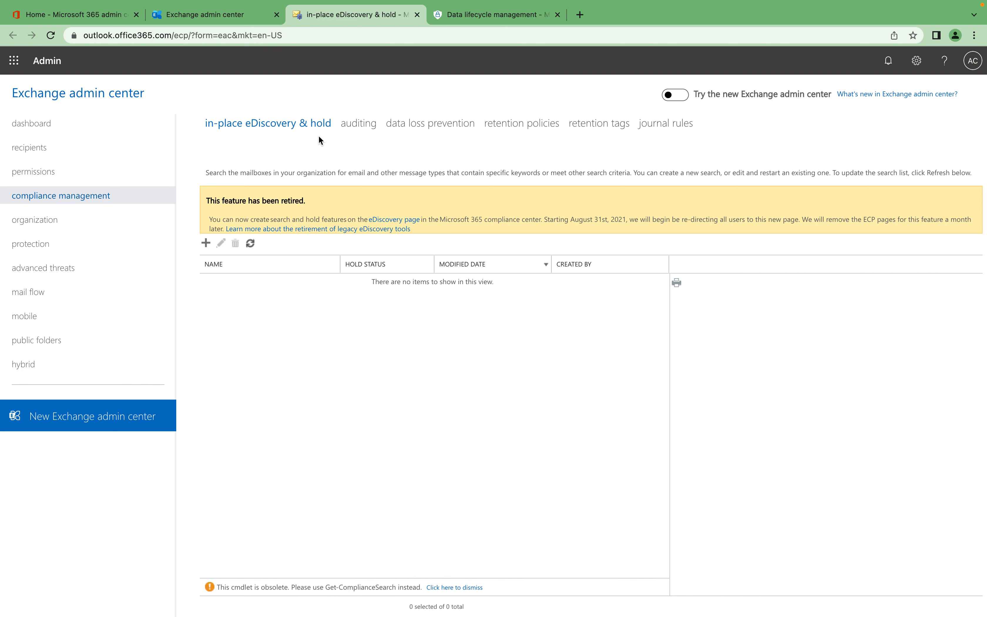
Start a new in-place eDiscovery & hold named "Hold" and specify the second listed user's mailbox as its search source.
{"action": "left_click", "coordinate": [206, 244]}
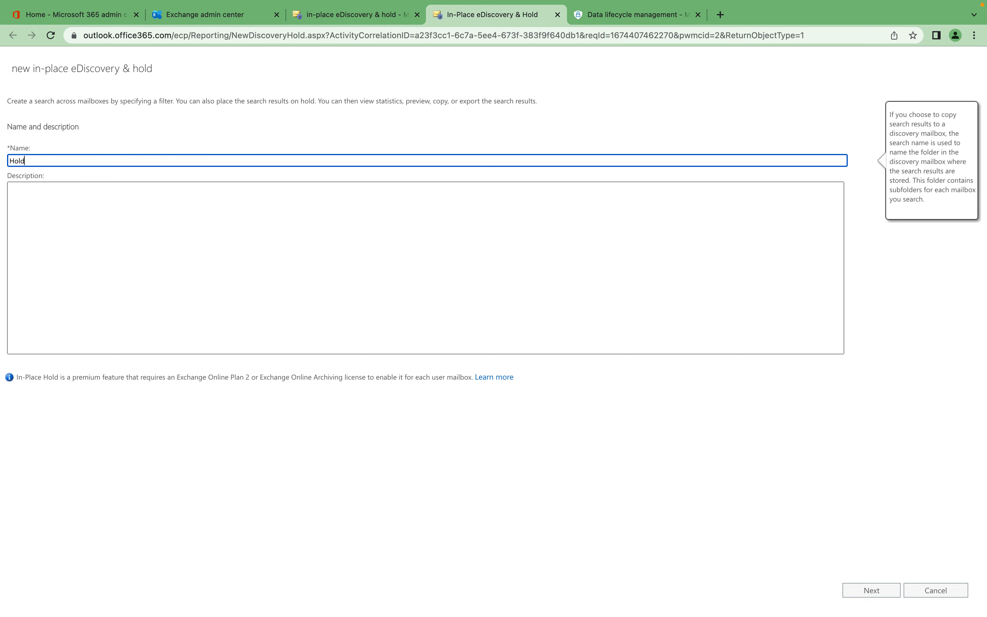
{"action": "left_click", "coordinate": [872, 590]}
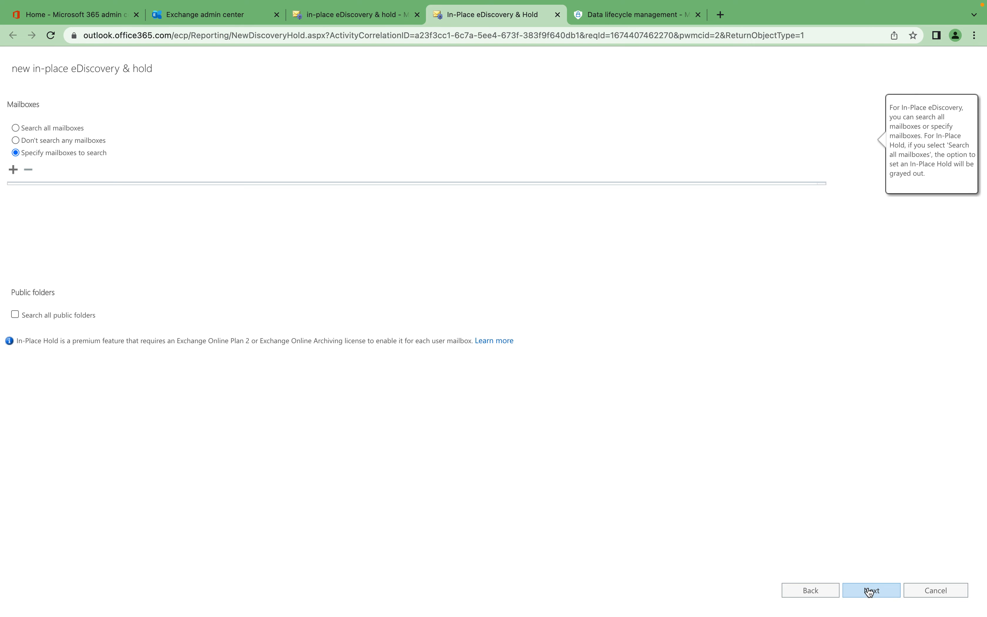
{"action": "left_click", "coordinate": [14, 169]}
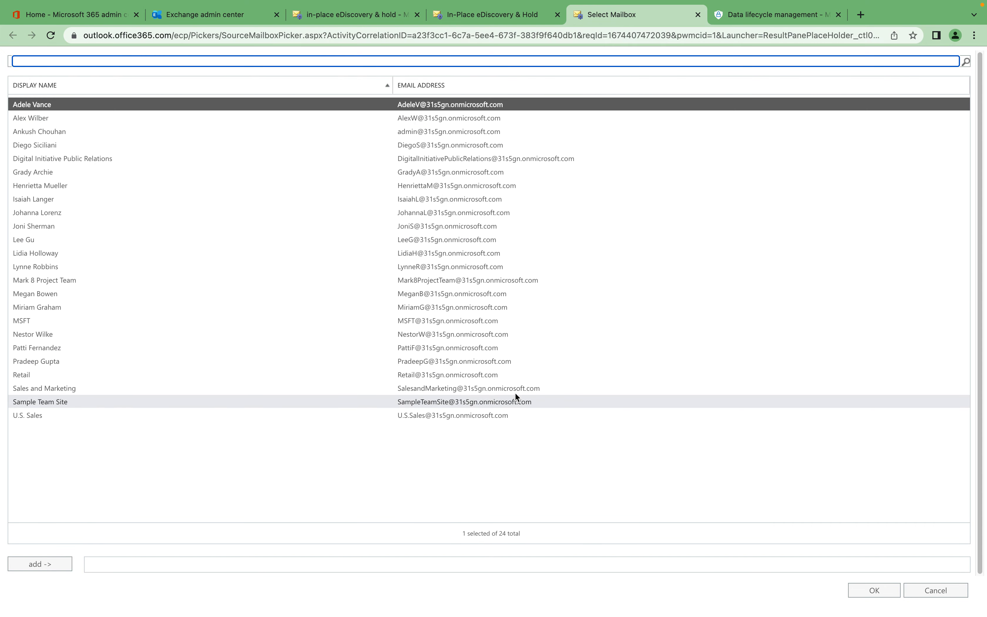
{"action": "left_click", "coordinate": [20, 119]}
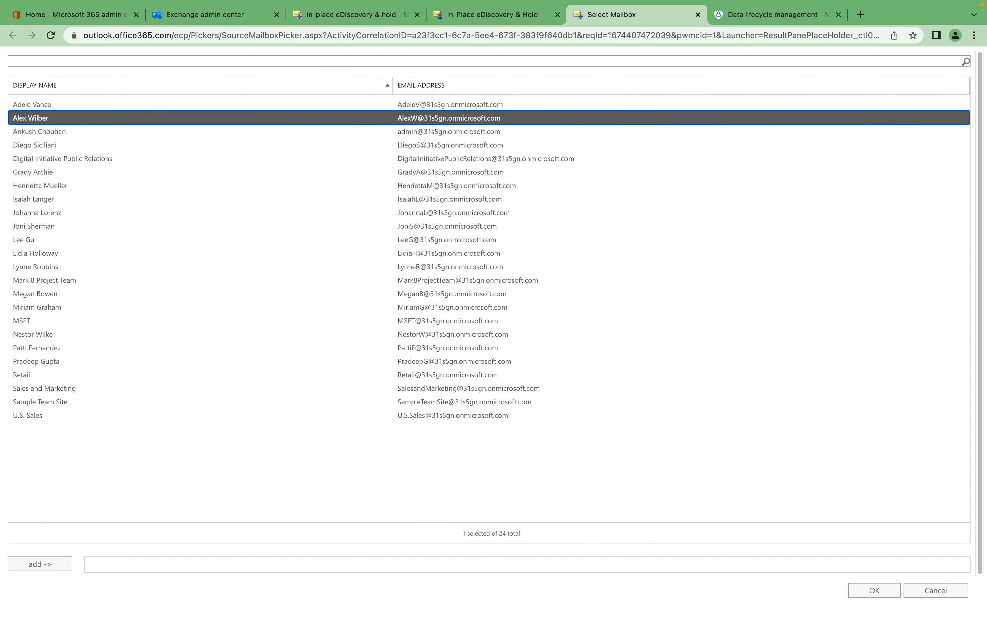
{"action": "left_click", "coordinate": [874, 590]}
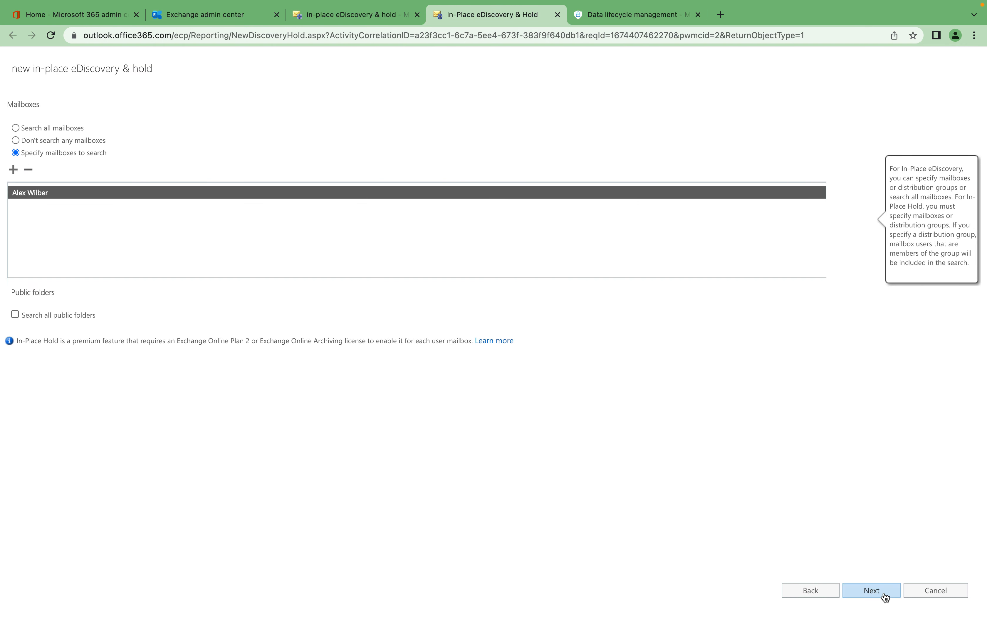
{"action": "left_click", "coordinate": [877, 592]}
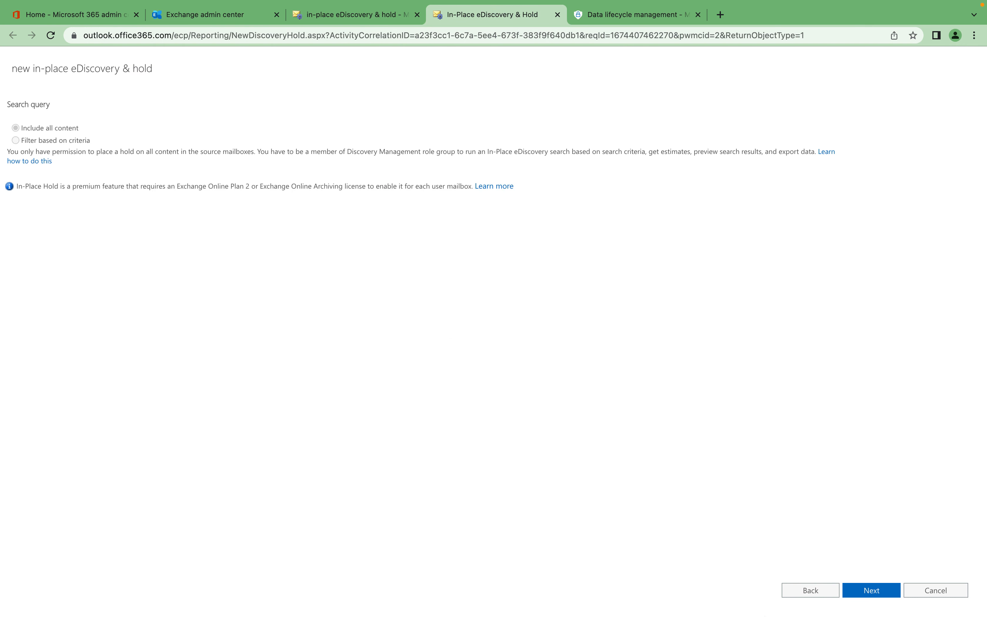
Include all content in the search and finish creating it without enabling the option to place content on hold.
{"action": "left_click", "coordinate": [886, 593]}
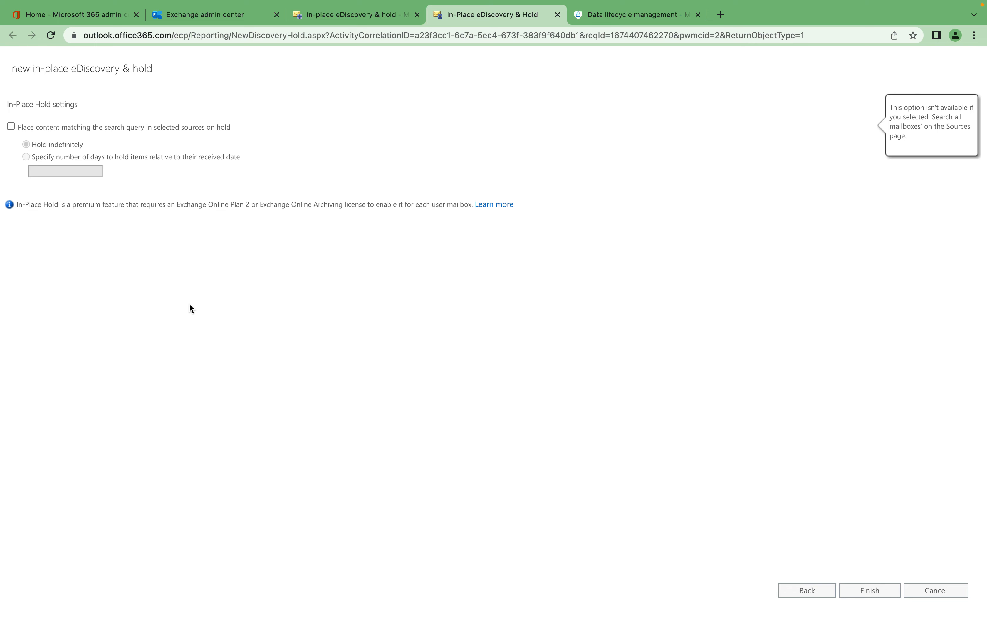
{"action": "left_click", "coordinate": [873, 594]}
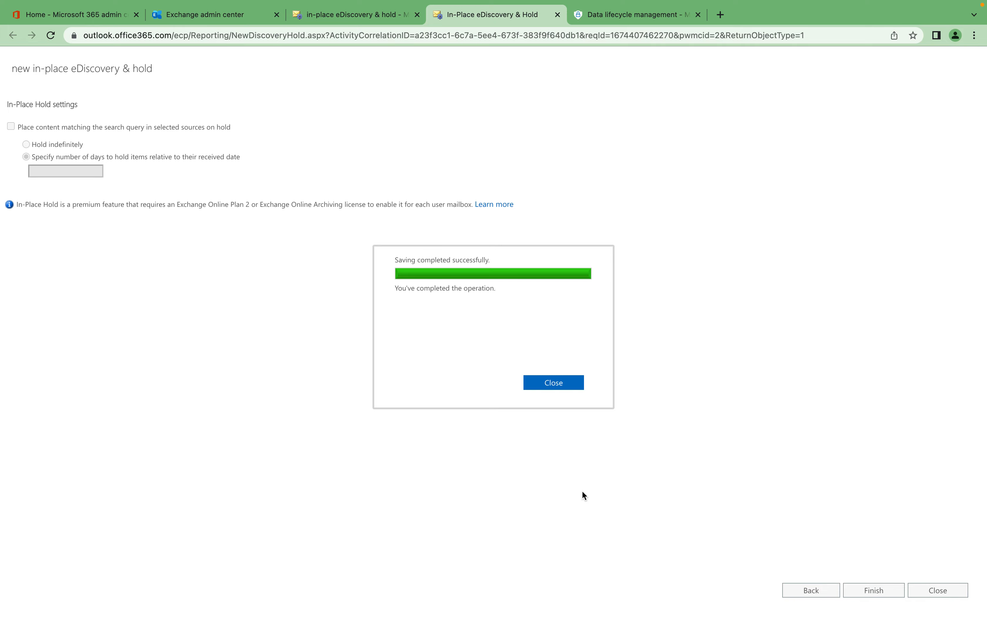
{"action": "left_click", "coordinate": [567, 386]}
Return to the in-place eDiscovery & hold list and refresh it to check the Hold entry's status.
{"action": "left_click", "coordinate": [303, 20]}
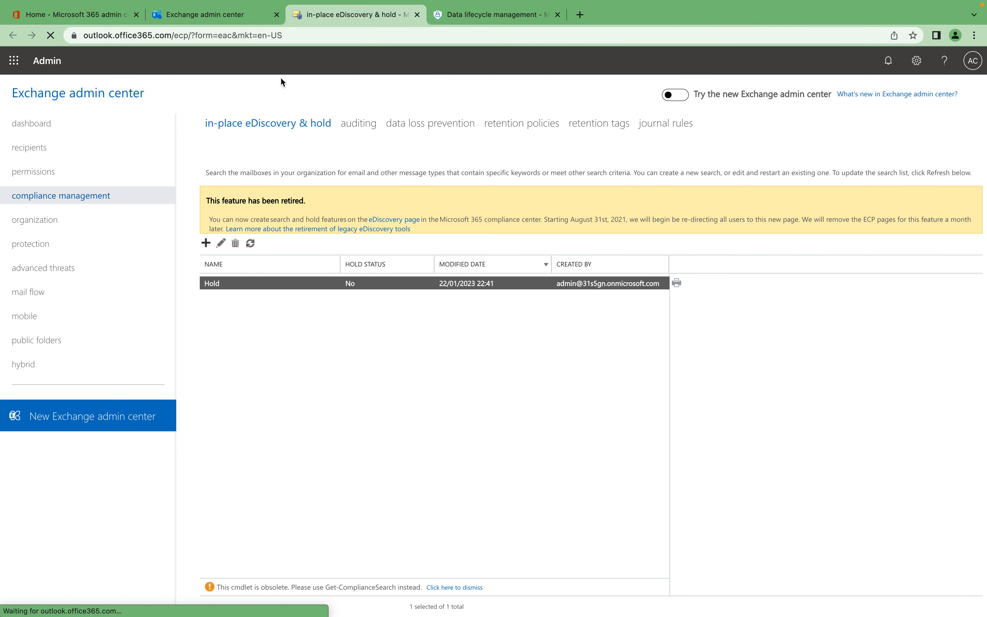
{"action": "left_click", "coordinate": [250, 243]}
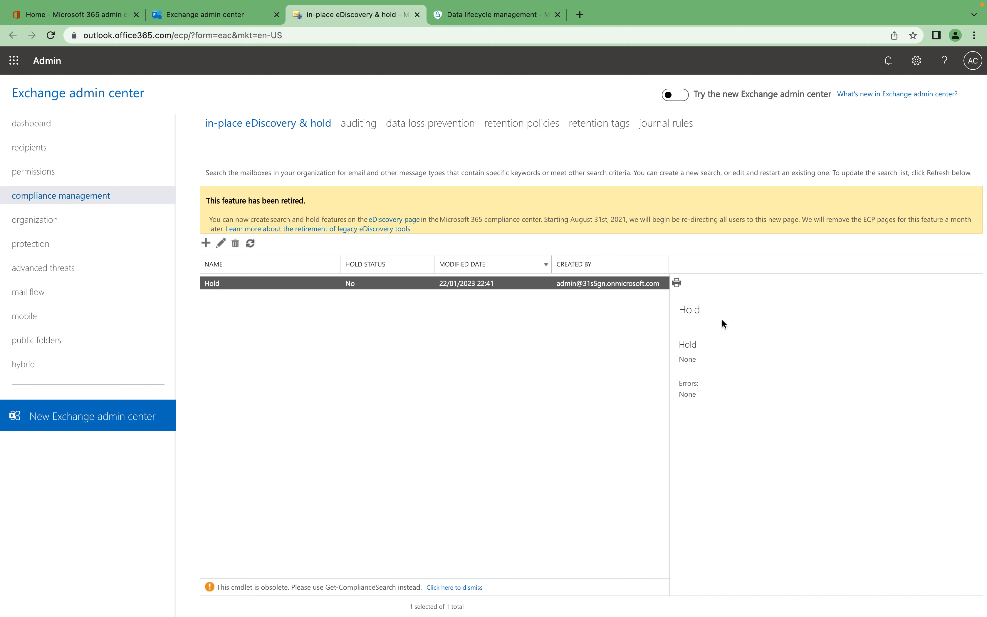
{"action": "left_click", "coordinate": [251, 244]}
{"action": "left_click", "coordinate": [250, 244]}
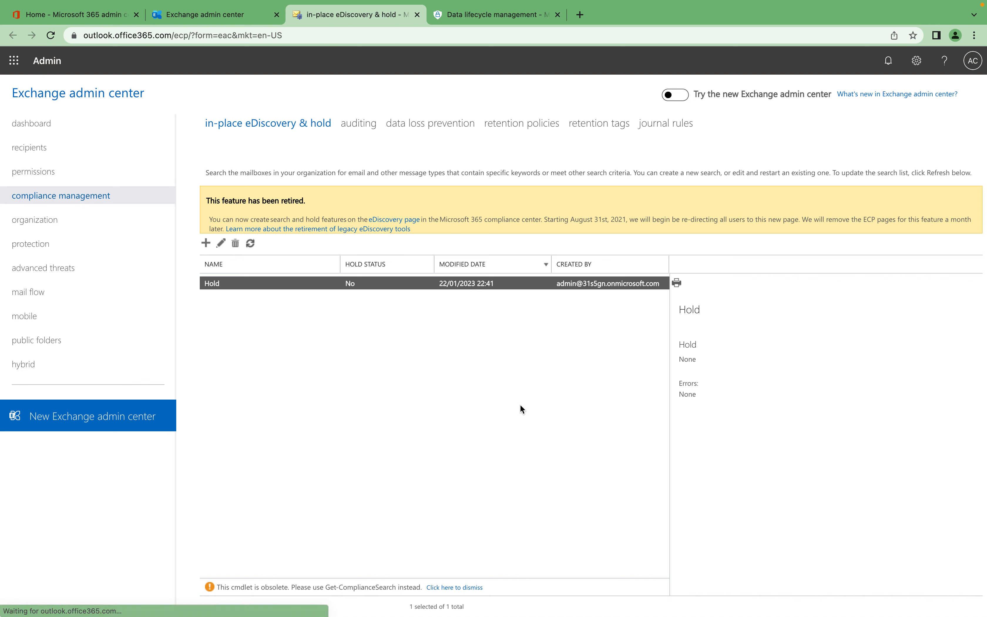
{"action": "left_click", "coordinate": [250, 243]}
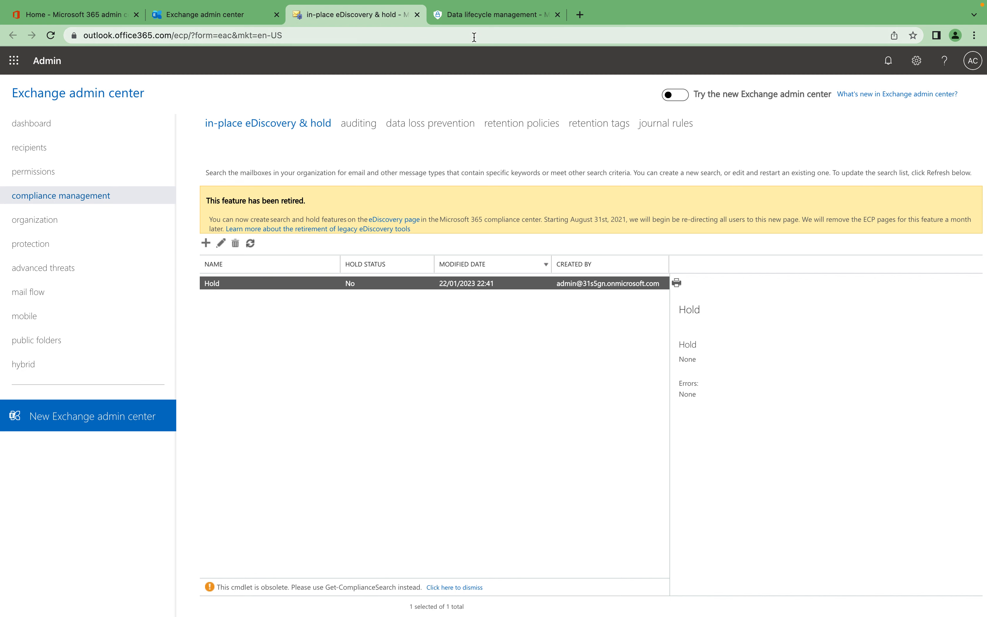
Switch to Microsoft Purview and open the Microsoft 365 retention policies under Data lifecycle management.
{"action": "left_click", "coordinate": [476, 18]}
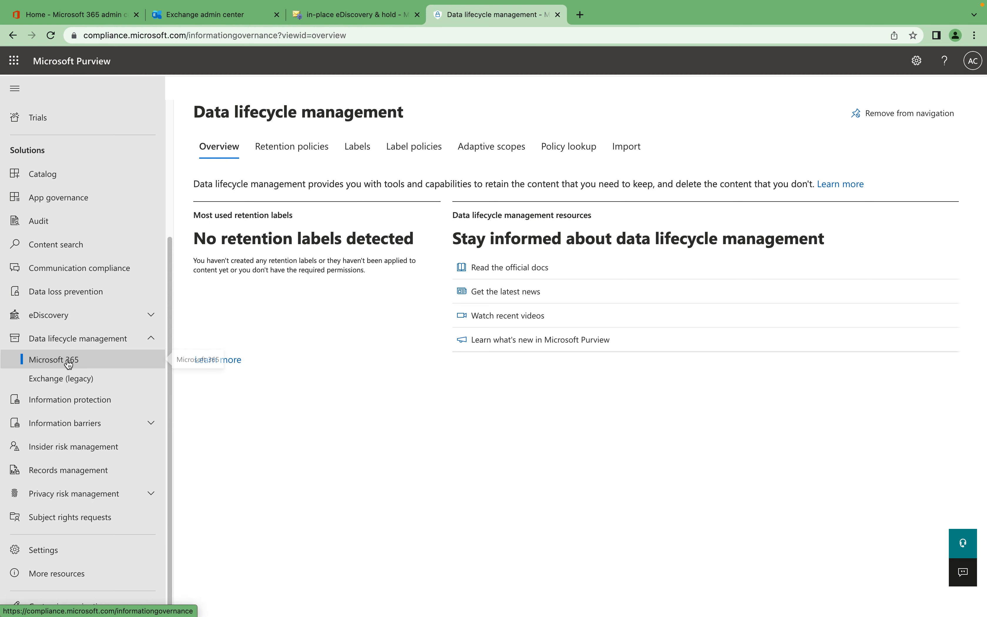
{"action": "left_click", "coordinate": [77, 378]}
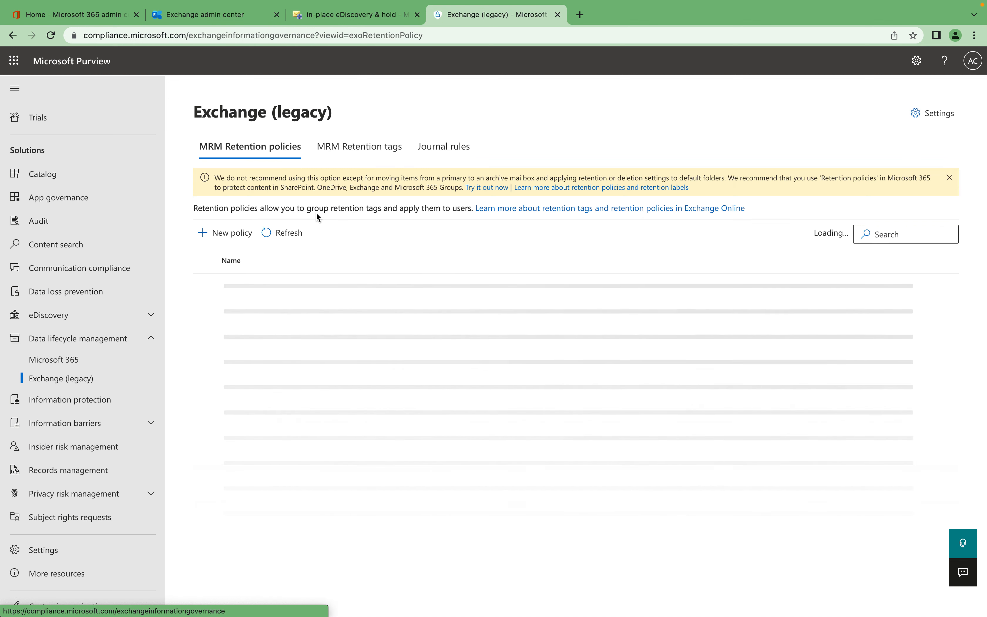
{"action": "left_click", "coordinate": [76, 359]}
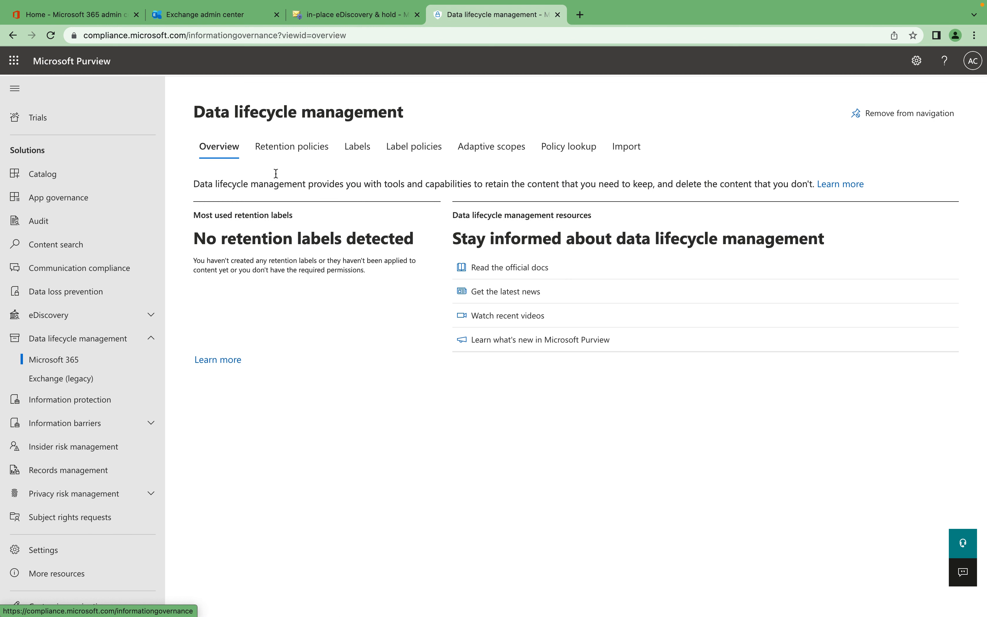
{"action": "left_click", "coordinate": [281, 157]}
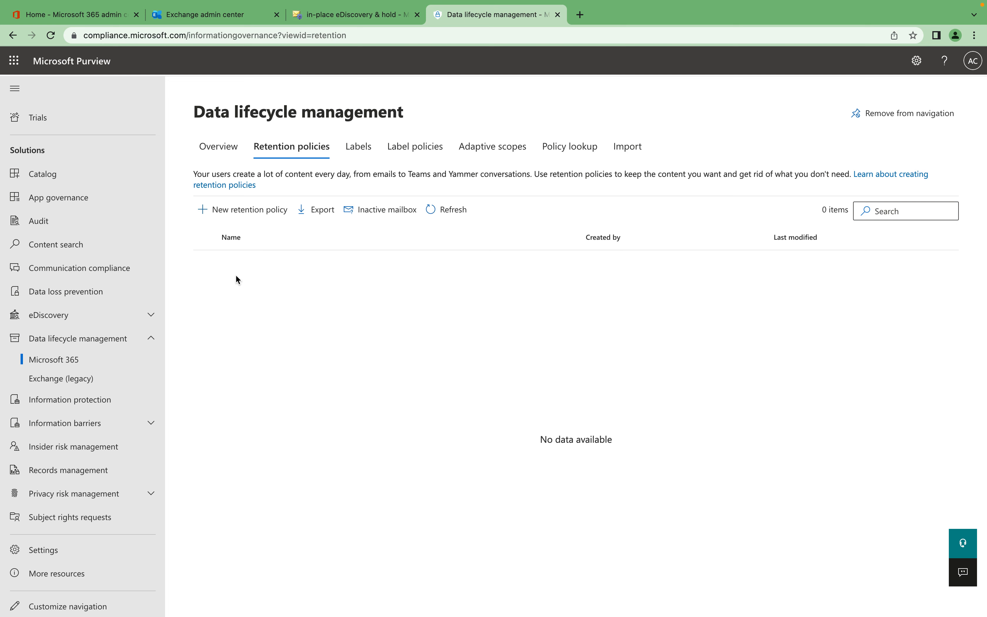
Start a new retention policy named "Alif-EP" and choose the static policy type.
{"action": "left_click", "coordinate": [267, 216]}
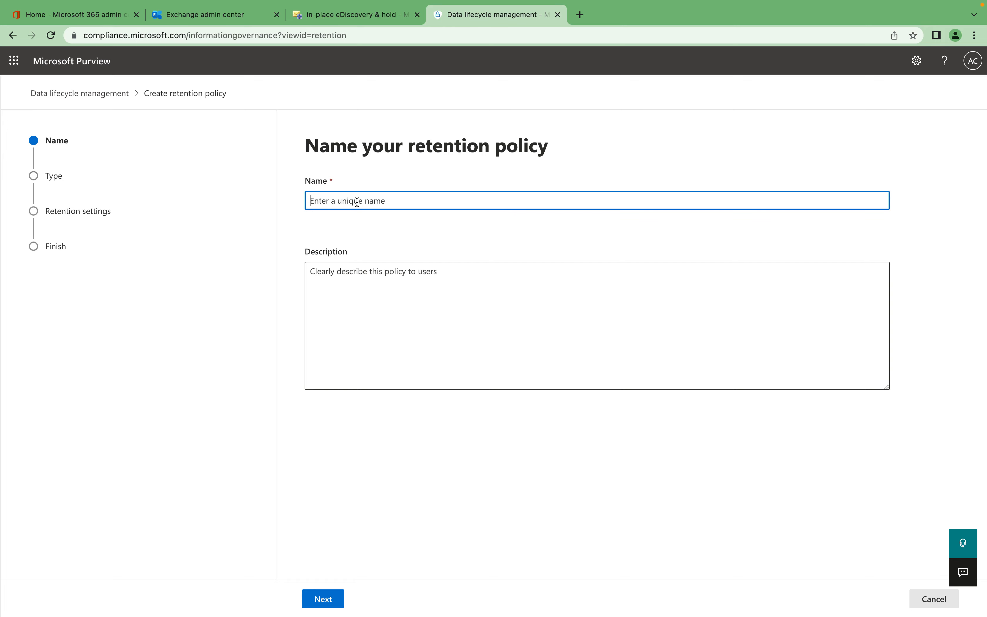
{"action": "type", "text": "Alif-EP"}
{"action": "left_click", "coordinate": [342, 604]}
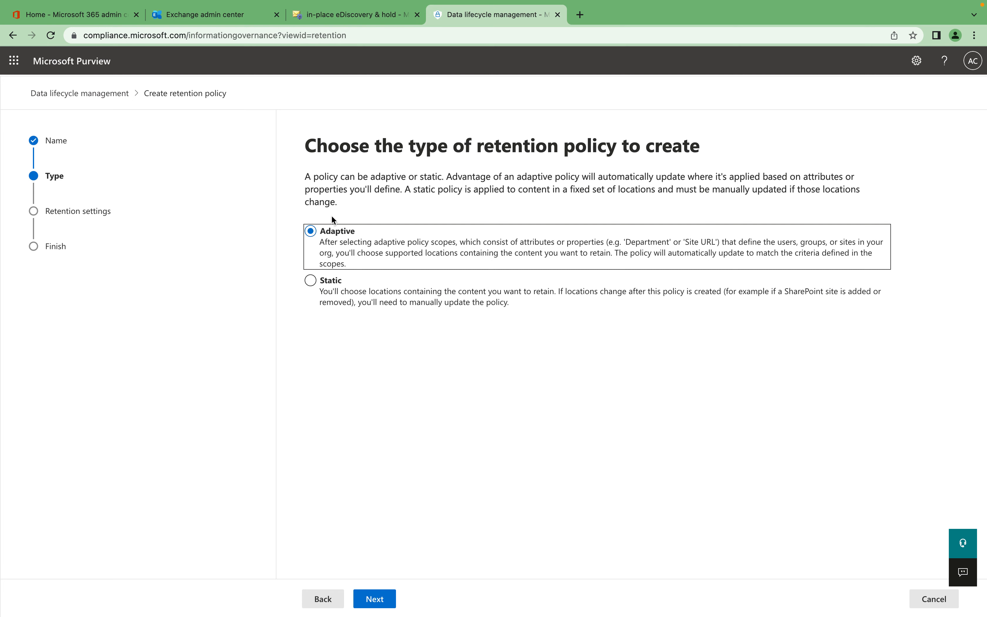
{"action": "left_click", "coordinate": [337, 293]}
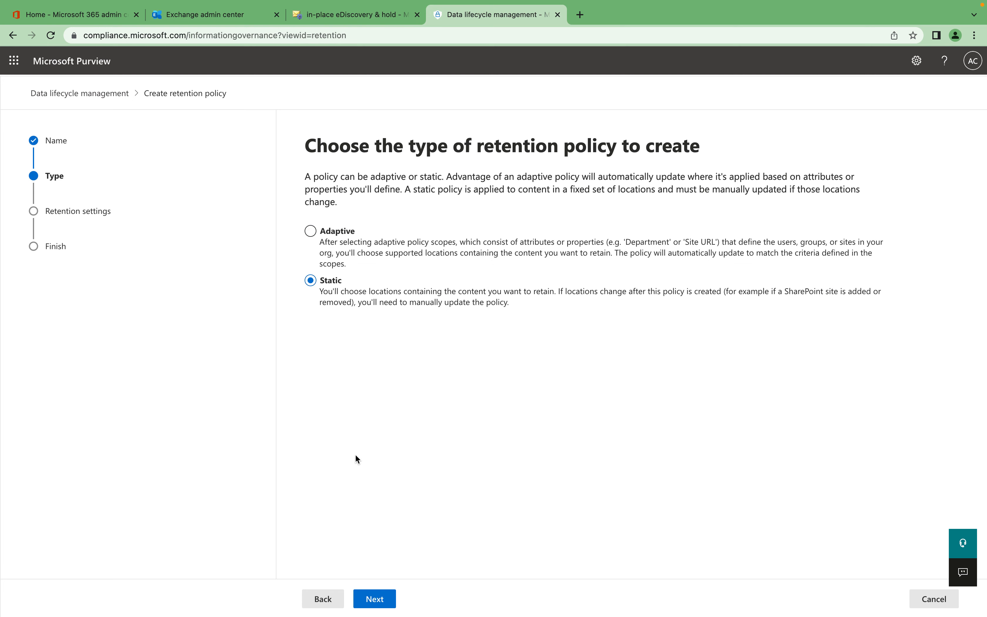
{"action": "left_click", "coordinate": [386, 597]}
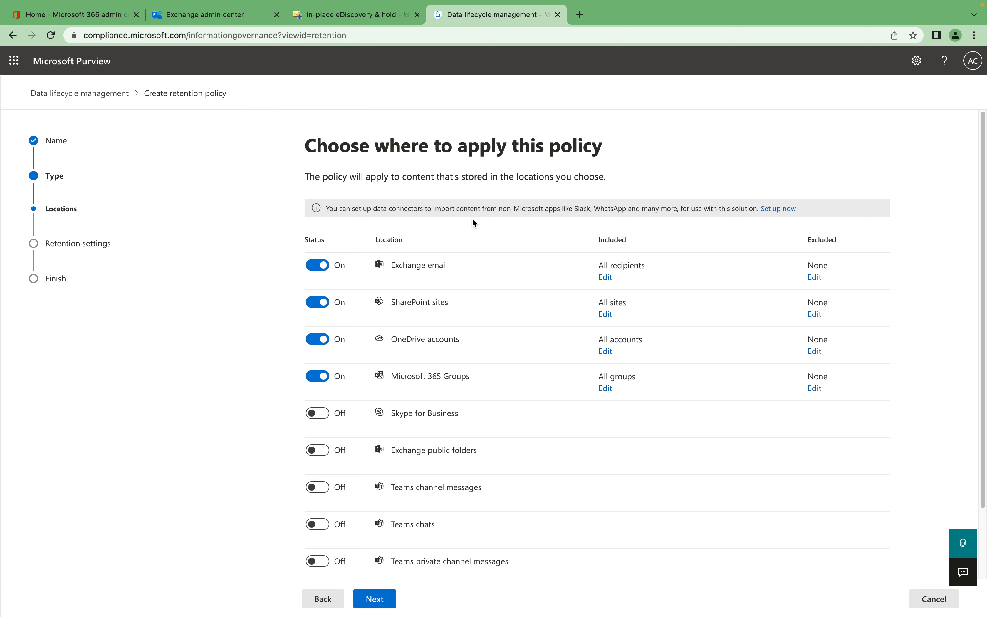
Limit the policy's Exchange email location to the third listed user, keeping the other default locations, and continue to the retention settings.
{"action": "scroll", "coordinate": [443, 405], "scroll_direction": "down", "scroll_amount": 2}
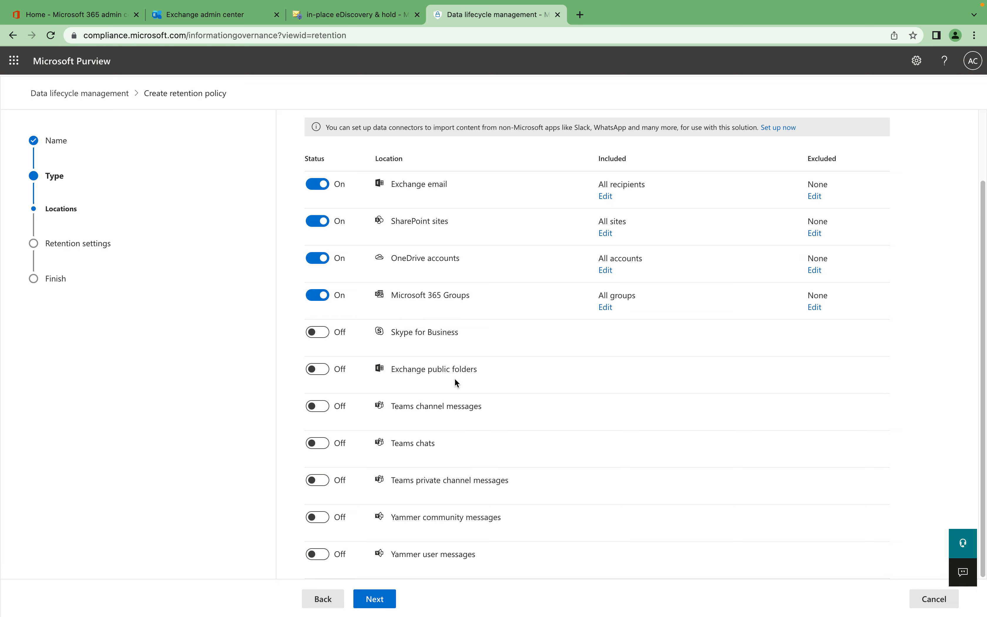
{"action": "scroll", "coordinate": [453, 410], "scroll_direction": "up", "scroll_amount": 3}
{"action": "scroll", "coordinate": [448, 419], "scroll_direction": "down", "scroll_amount": 3}
{"action": "scroll", "coordinate": [325, 394], "scroll_direction": "up", "scroll_amount": 2}
{"action": "scroll", "coordinate": [341, 524], "scroll_direction": "down", "scroll_amount": 2}
{"action": "left_click", "coordinate": [605, 197]}
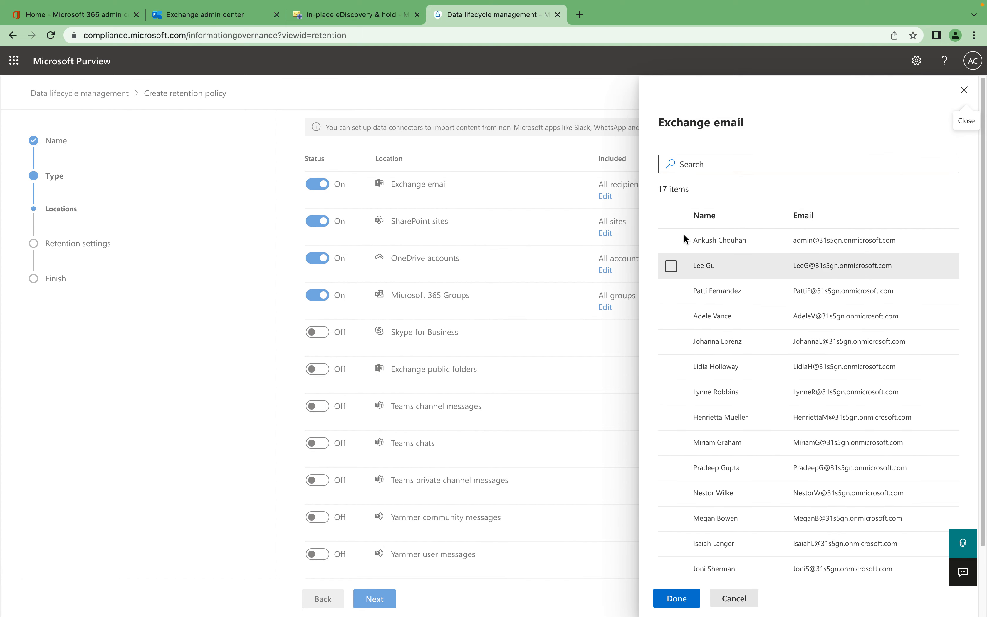
{"action": "left_click", "coordinate": [671, 291]}
{"action": "left_click", "coordinate": [696, 595]}
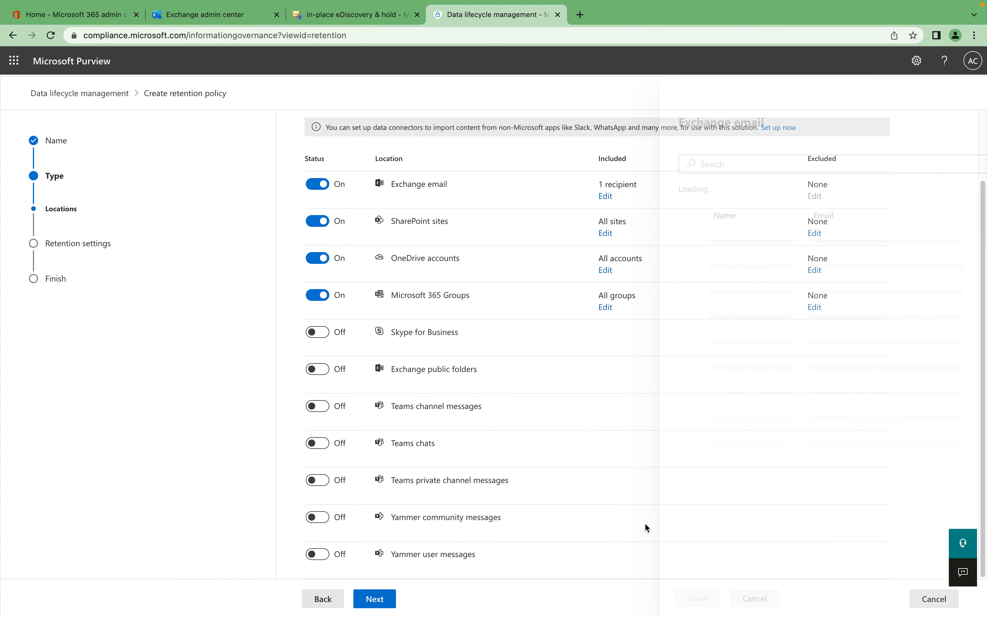
{"action": "left_click", "coordinate": [606, 234]}
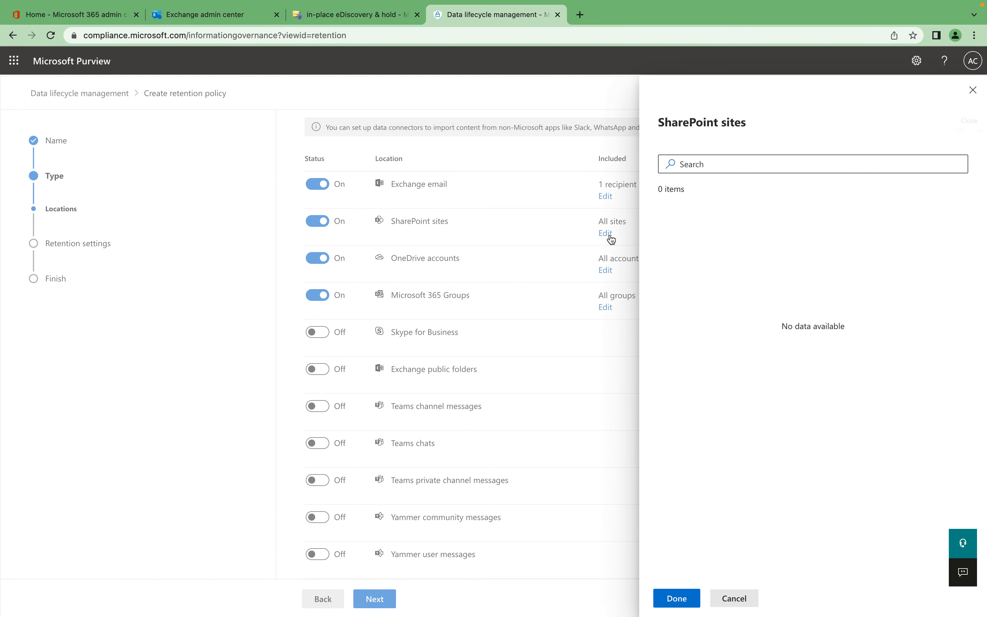
{"action": "left_click", "coordinate": [734, 598]}
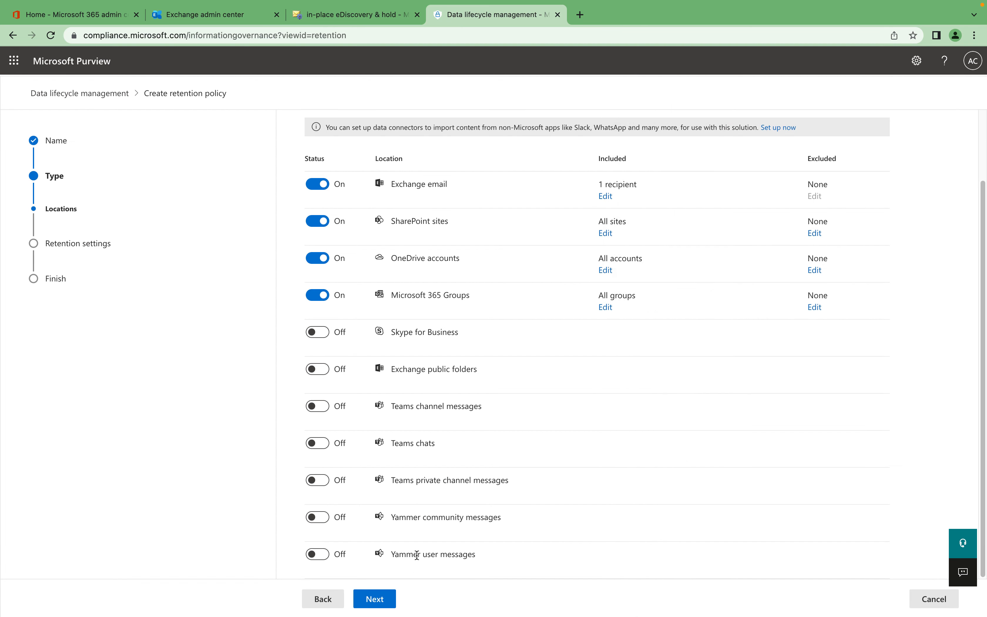
{"action": "left_click", "coordinate": [367, 599]}
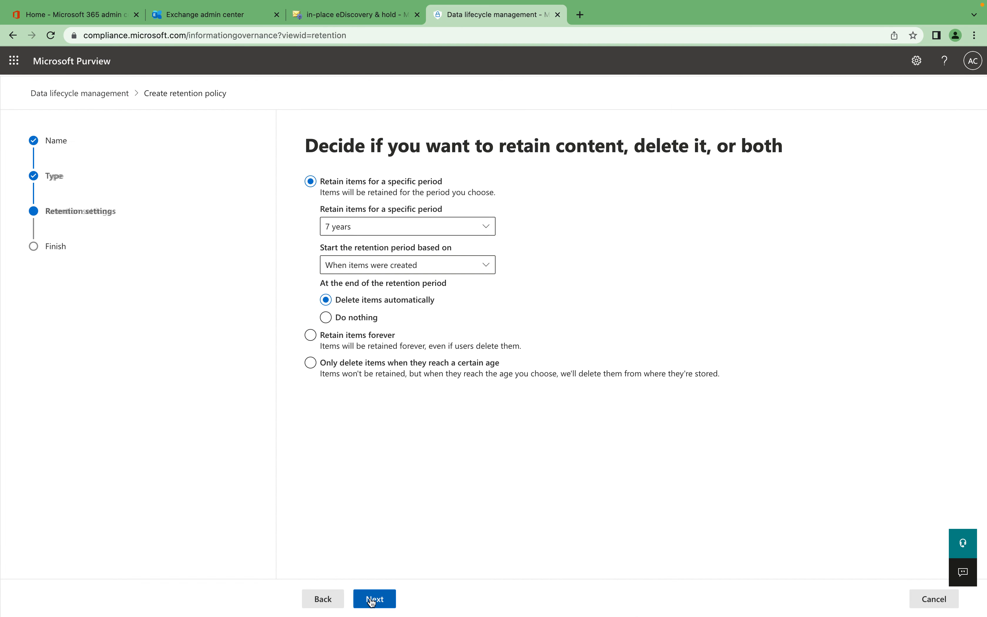
Keep retention at 7 years from when items were created, with items deleted automatically at the end, and continue to the review.
{"action": "left_click", "coordinate": [395, 226]}
{"action": "left_click", "coordinate": [595, 255]}
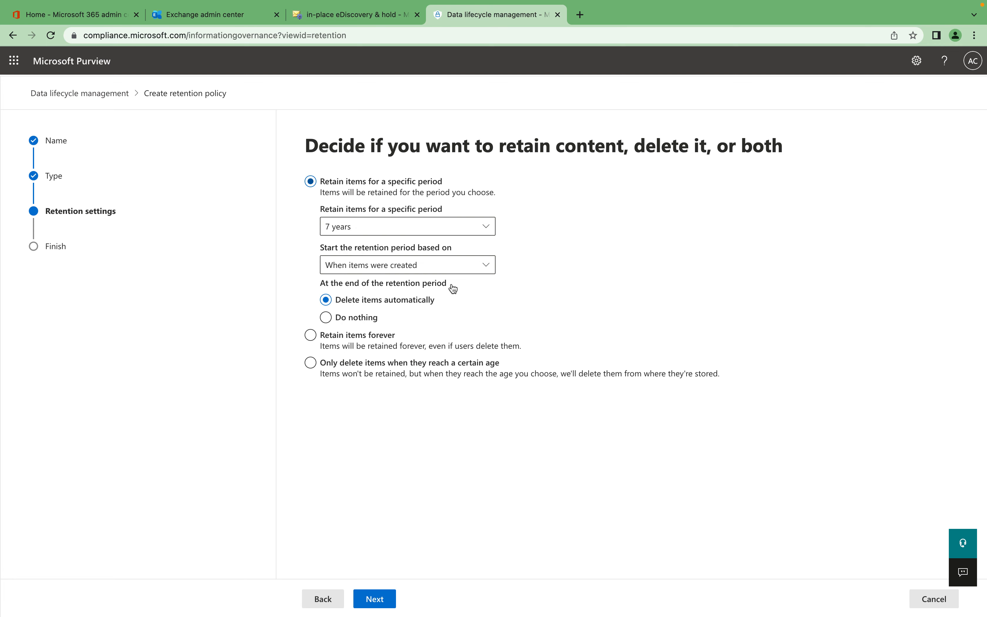
{"action": "left_click", "coordinate": [452, 262]}
{"action": "left_click", "coordinate": [570, 280]}
{"action": "left_click", "coordinate": [385, 602]}
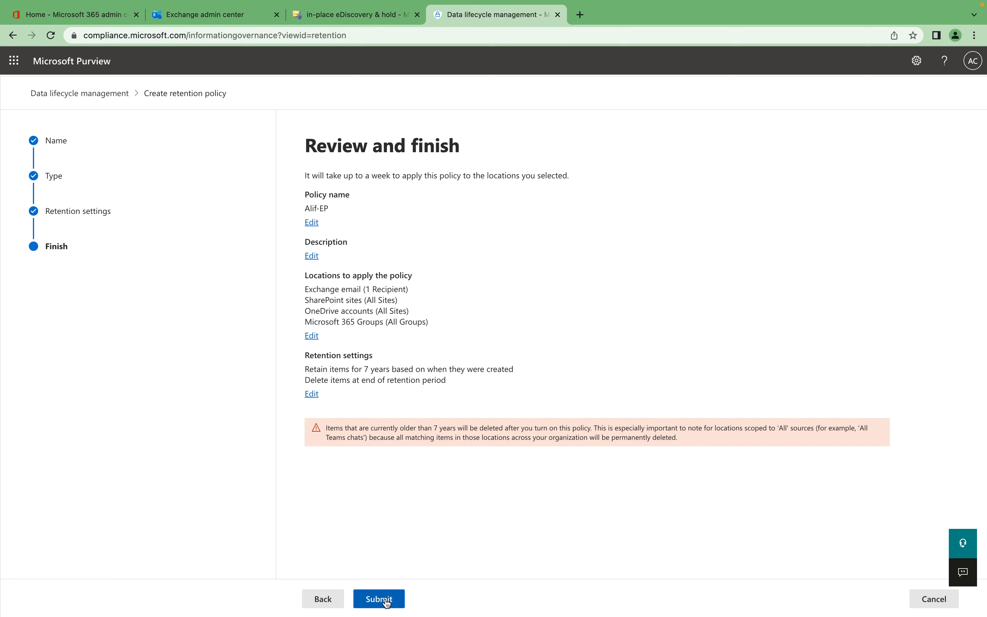
Submit the retention policy and refresh the retention policies list.
{"action": "left_click", "coordinate": [387, 602]}
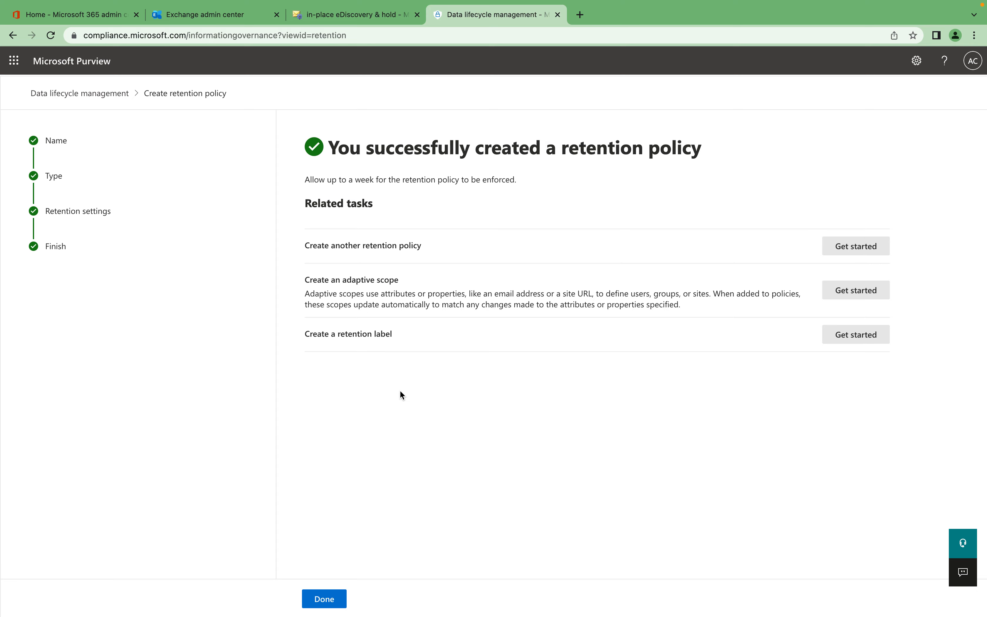
{"action": "left_click", "coordinate": [327, 599]}
{"action": "left_click", "coordinate": [463, 212]}
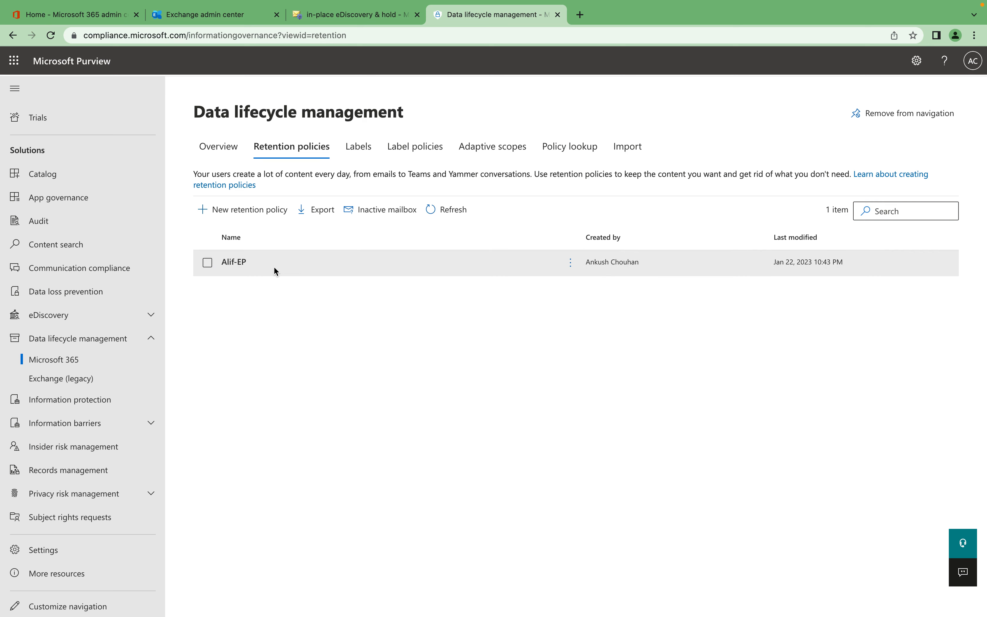
Start a new retention label named "Alif-Labels", leaving the user and admin descriptions blank.
{"action": "left_click", "coordinate": [357, 148]}
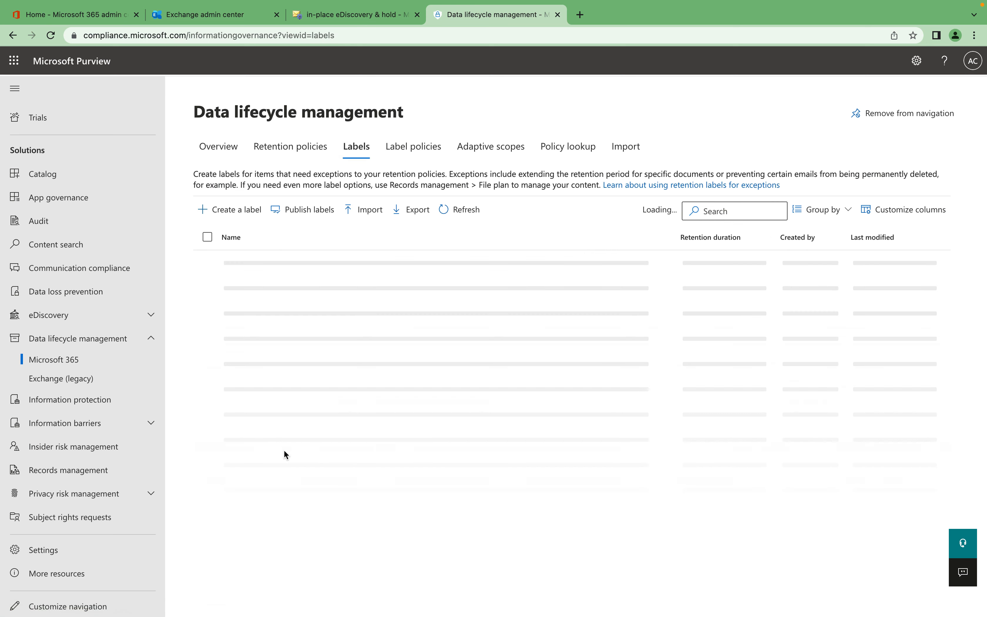
{"action": "left_click", "coordinate": [223, 211]}
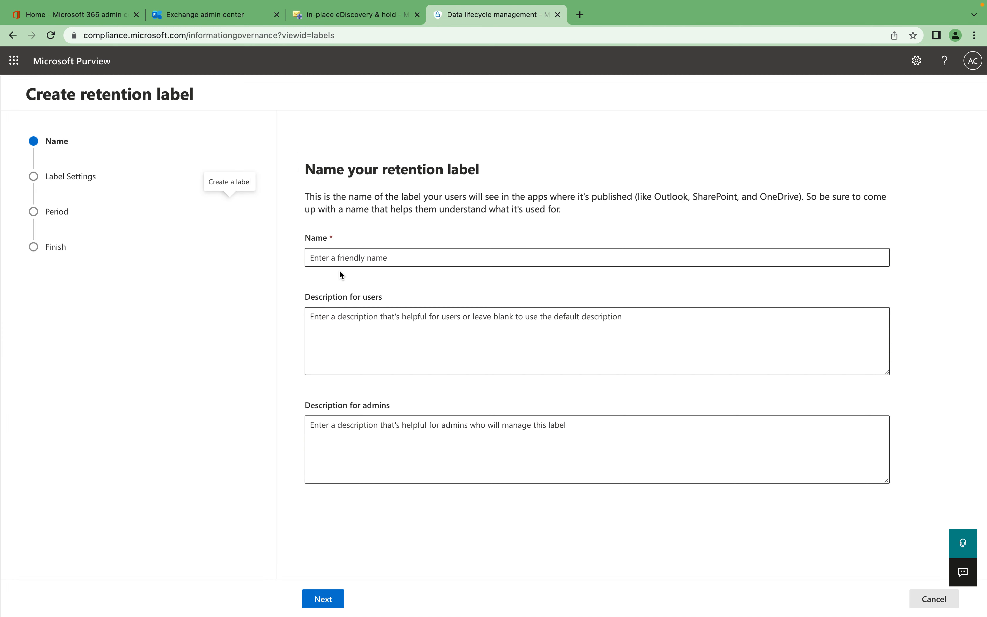
{"action": "left_click", "coordinate": [350, 260]}
{"action": "type", "text": "Alif-Labels"}
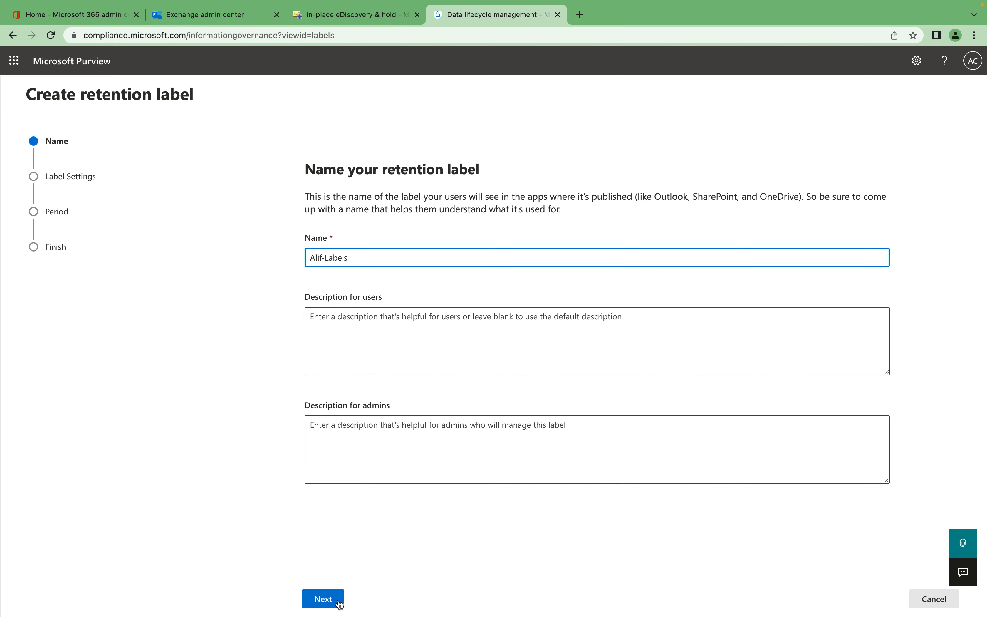
{"action": "left_click", "coordinate": [363, 331]}
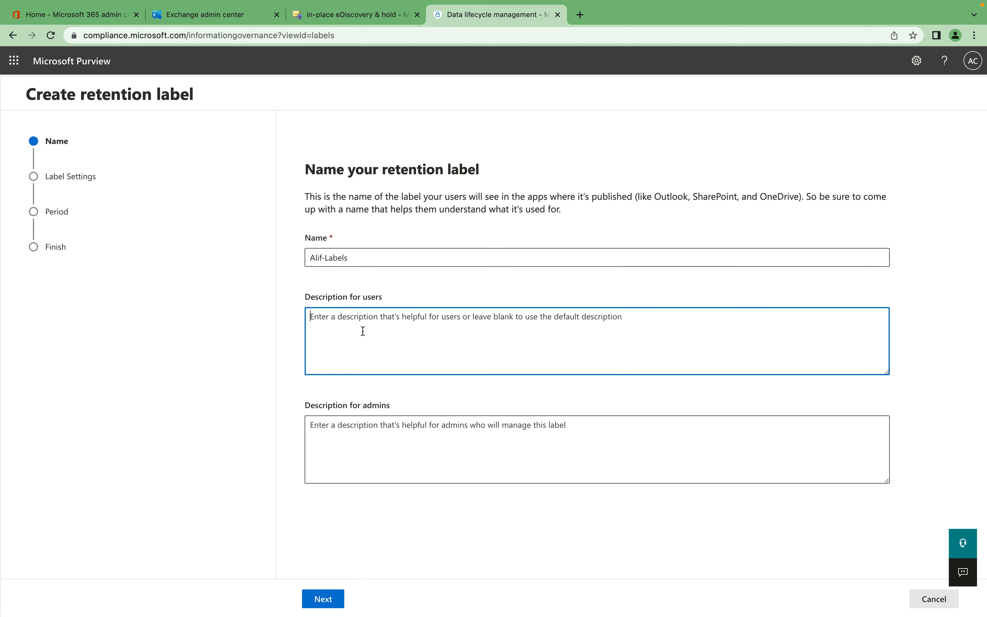
{"action": "left_click", "coordinate": [403, 461]}
{"action": "left_click", "coordinate": [329, 603]}
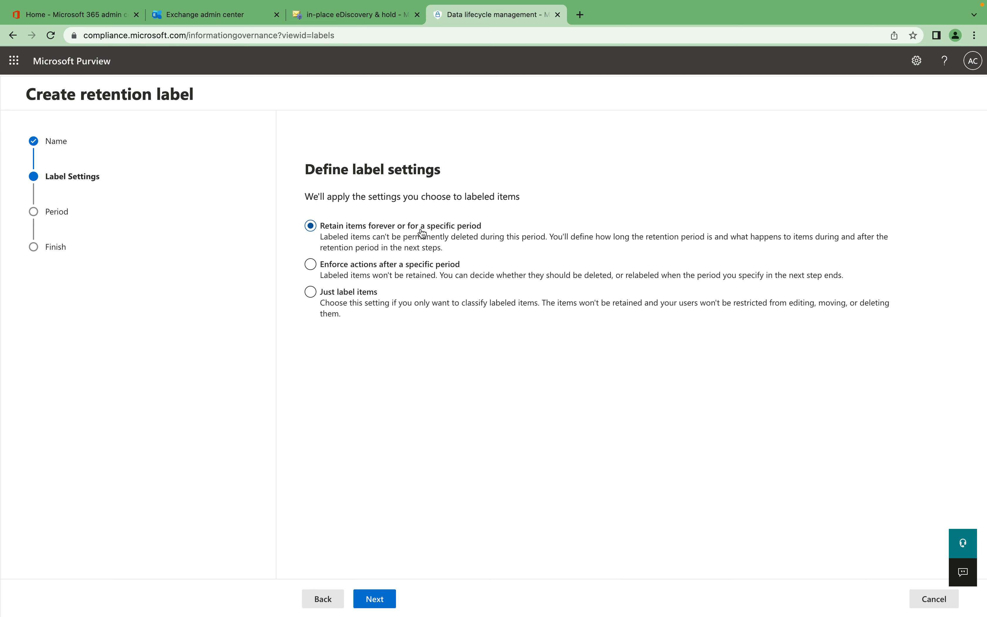
Create the label with 7-year retention based on when items were created and automatic deletion after the period.
{"action": "left_click", "coordinate": [382, 599]}
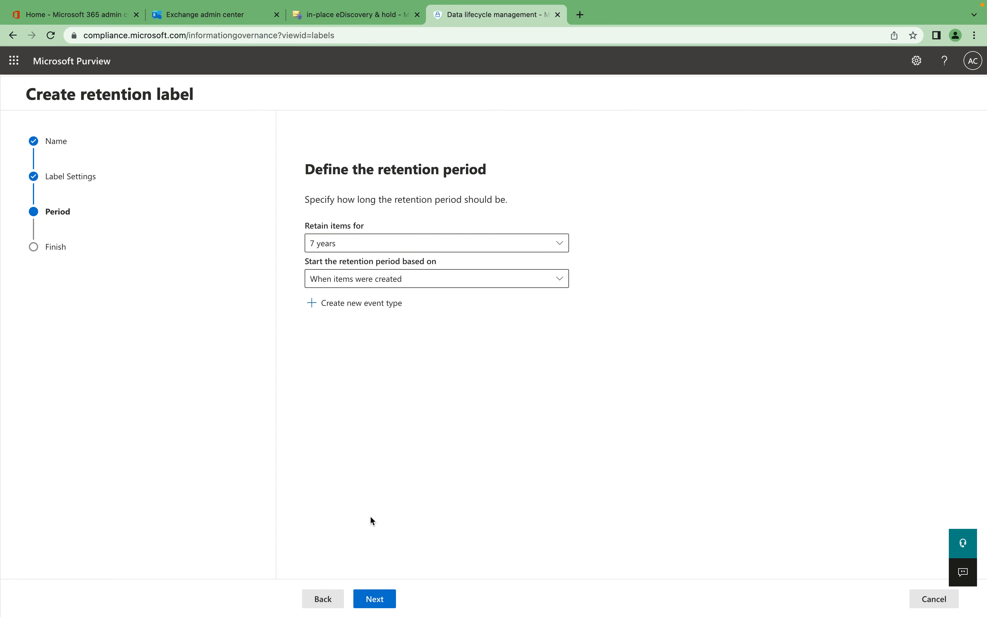
{"action": "left_click", "coordinate": [382, 597]}
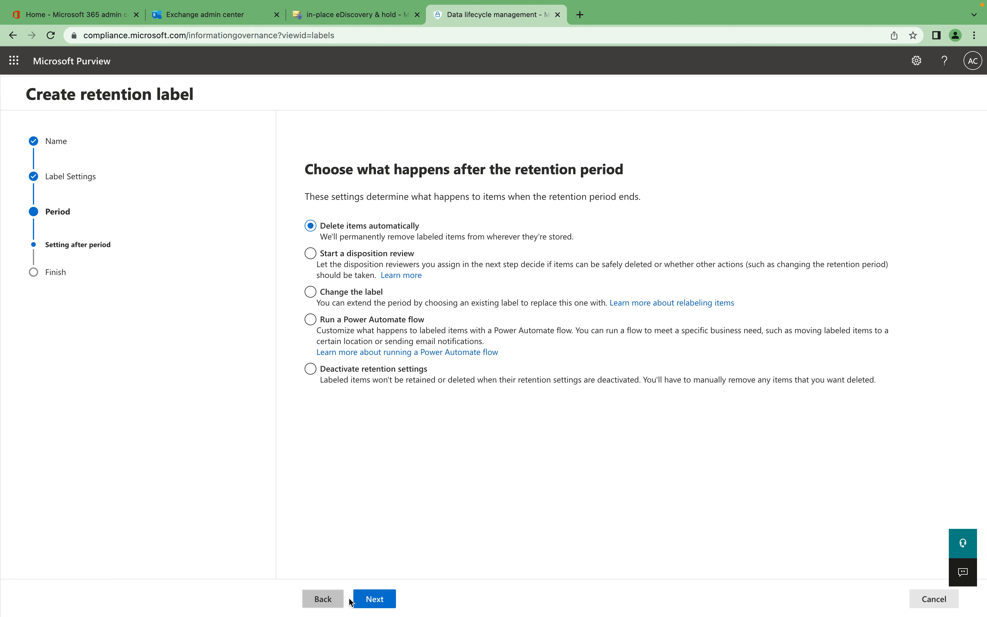
{"action": "left_click", "coordinate": [381, 599]}
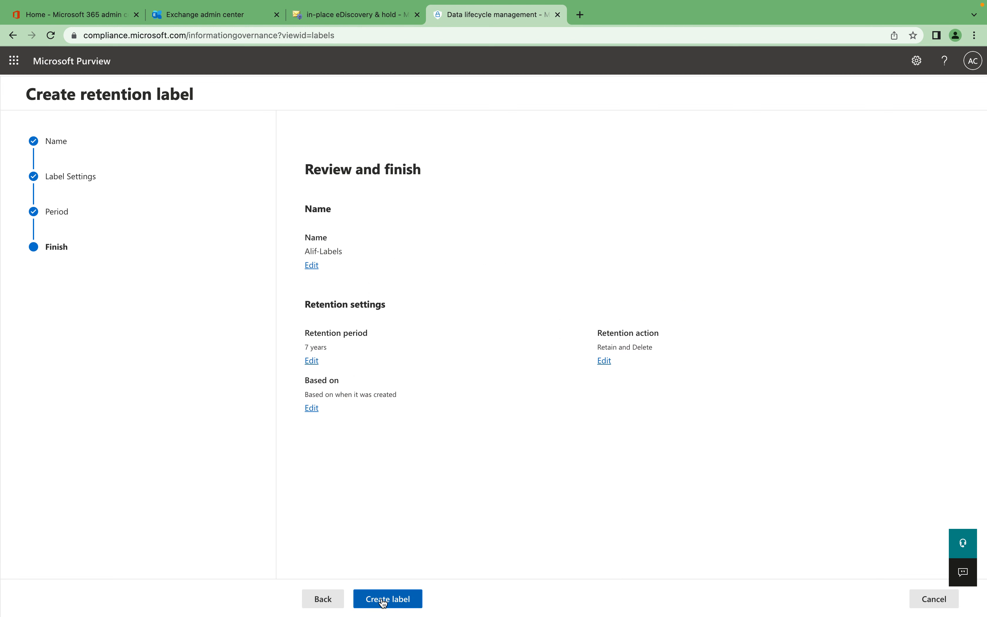
{"action": "left_click", "coordinate": [402, 601]}
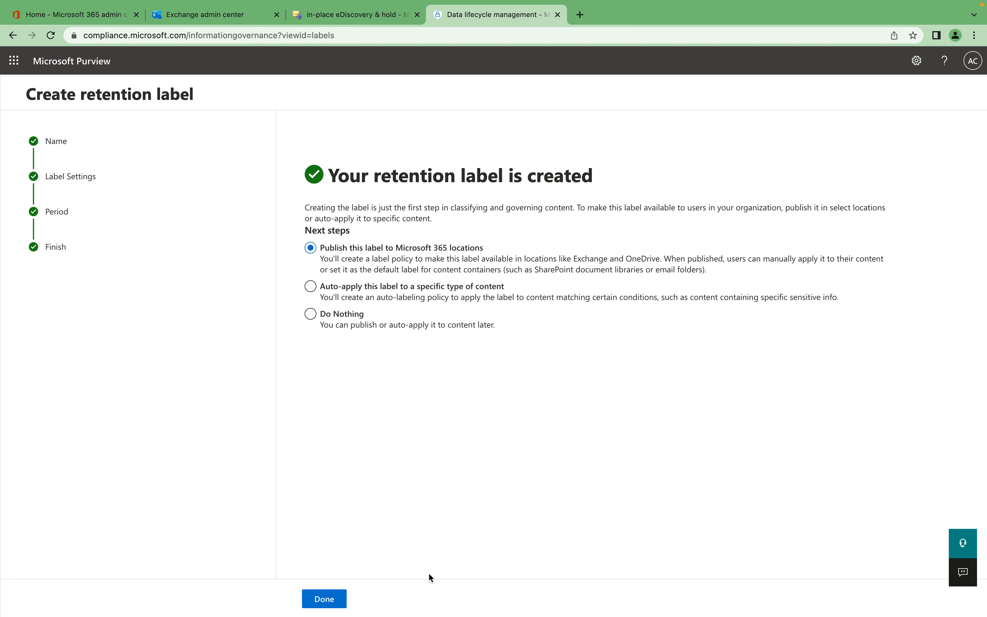
Publish the new label to Microsoft 365 locations using a static policy that covers all locations.
{"action": "left_click", "coordinate": [333, 595]}
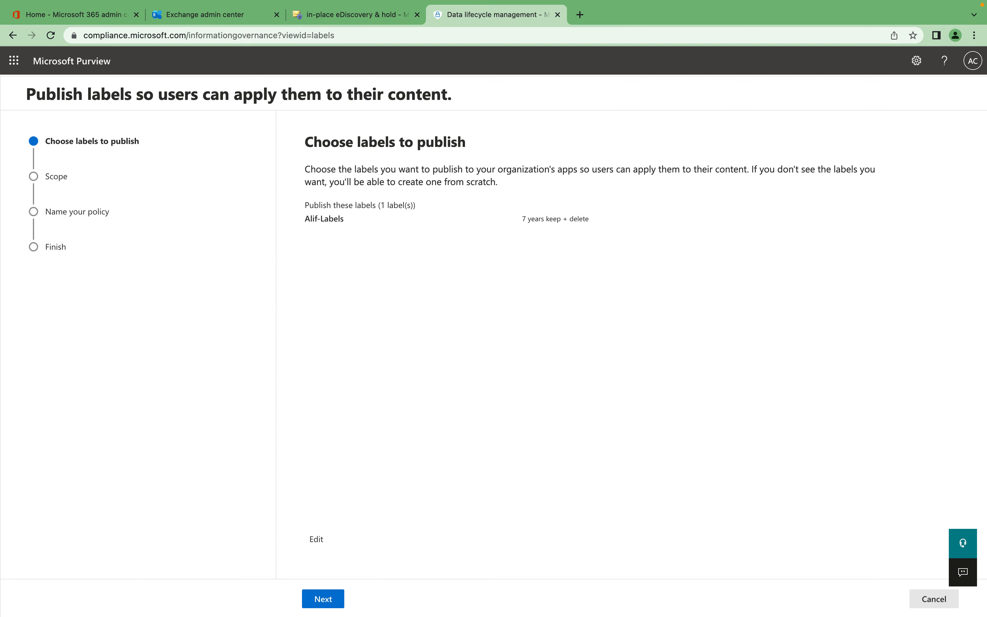
{"action": "left_click", "coordinate": [330, 599]}
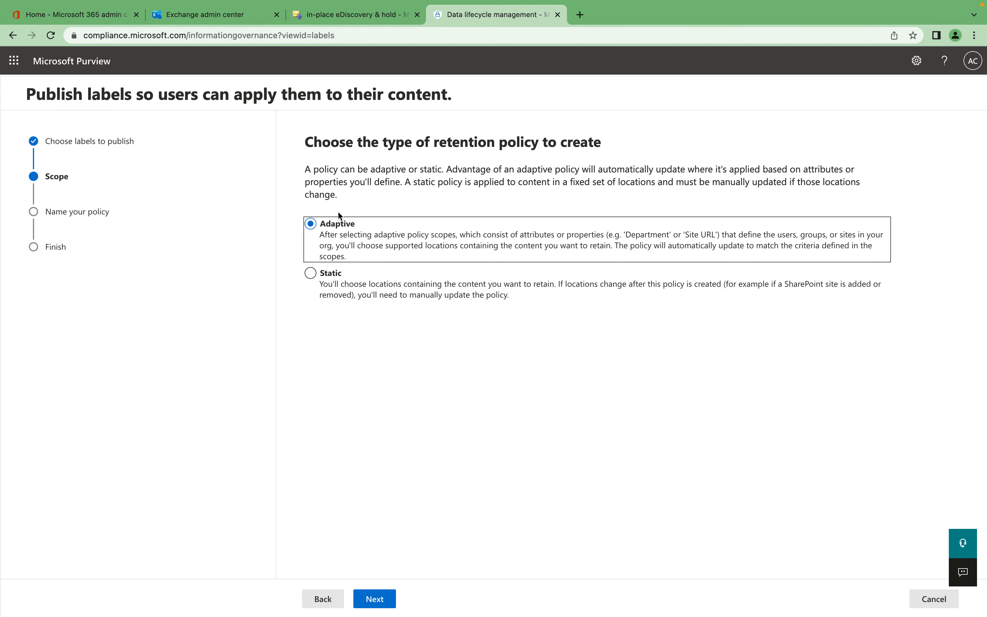
{"action": "left_click", "coordinate": [322, 274]}
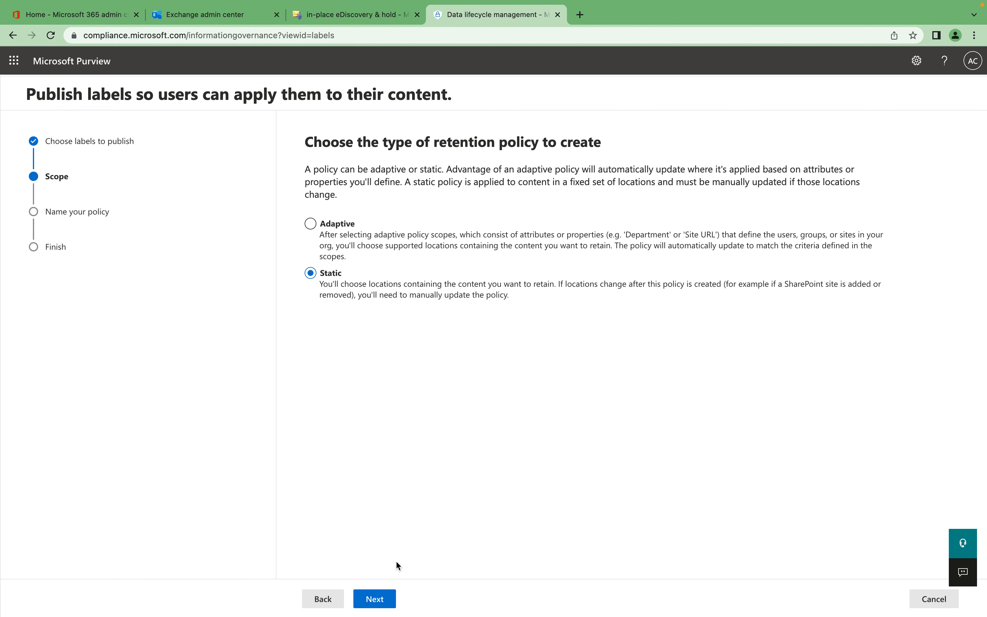
{"action": "left_click", "coordinate": [375, 599]}
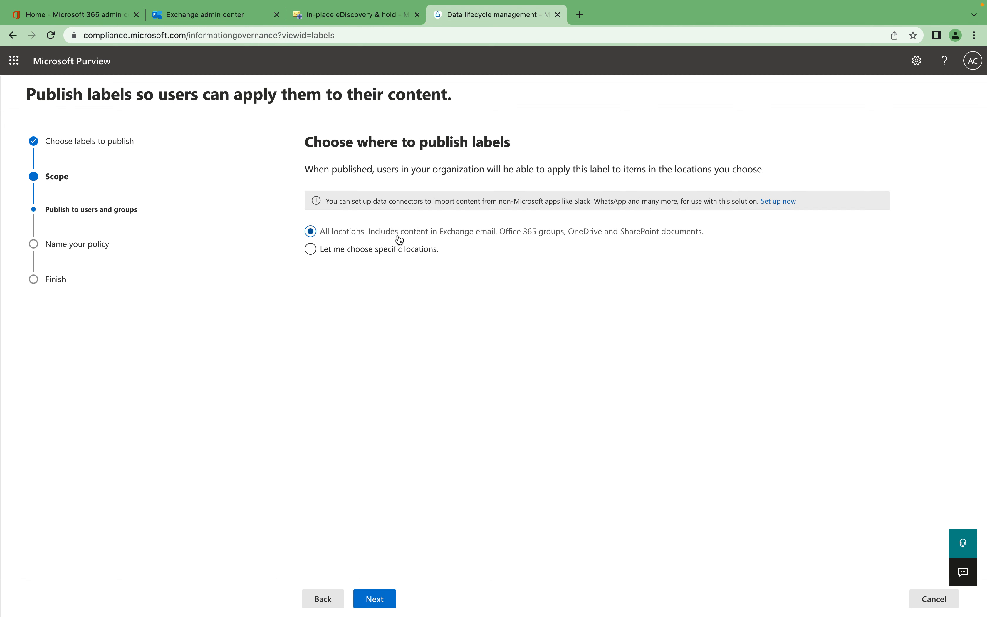
{"action": "left_click", "coordinate": [377, 250]}
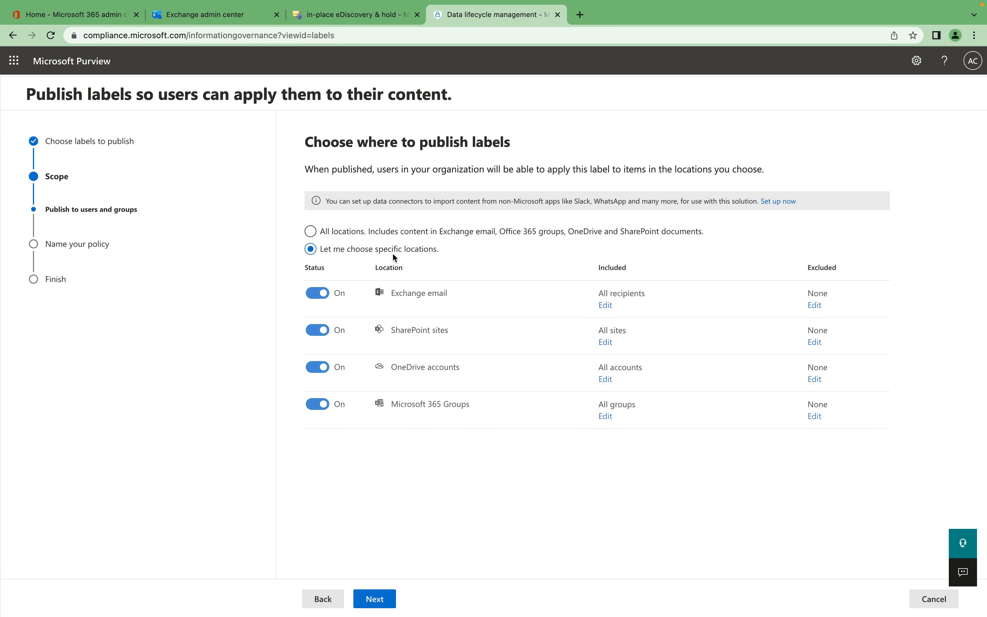
{"action": "left_click", "coordinate": [310, 232]}
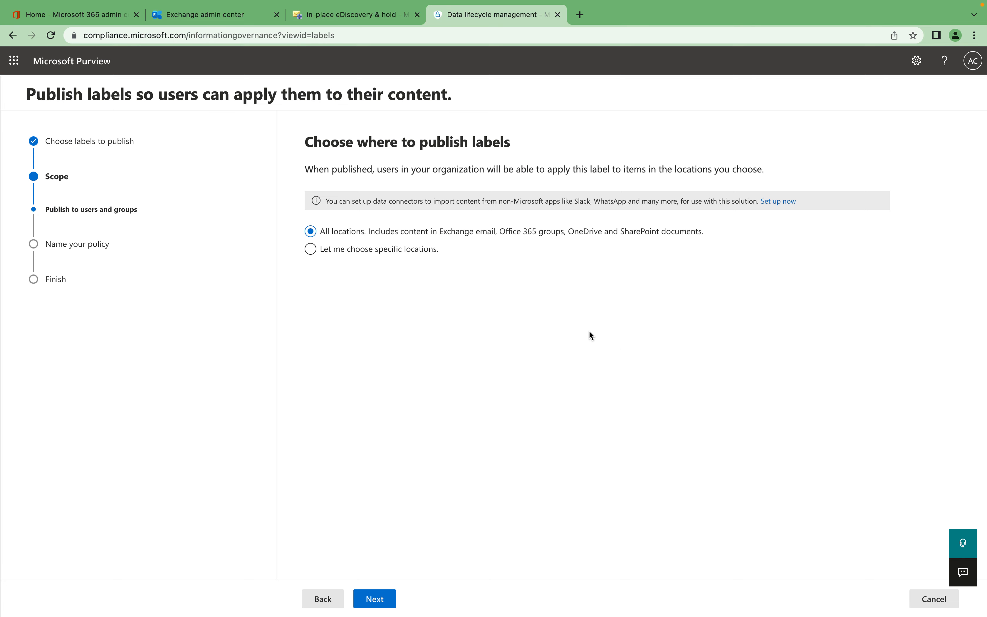
{"action": "left_click", "coordinate": [374, 598]}
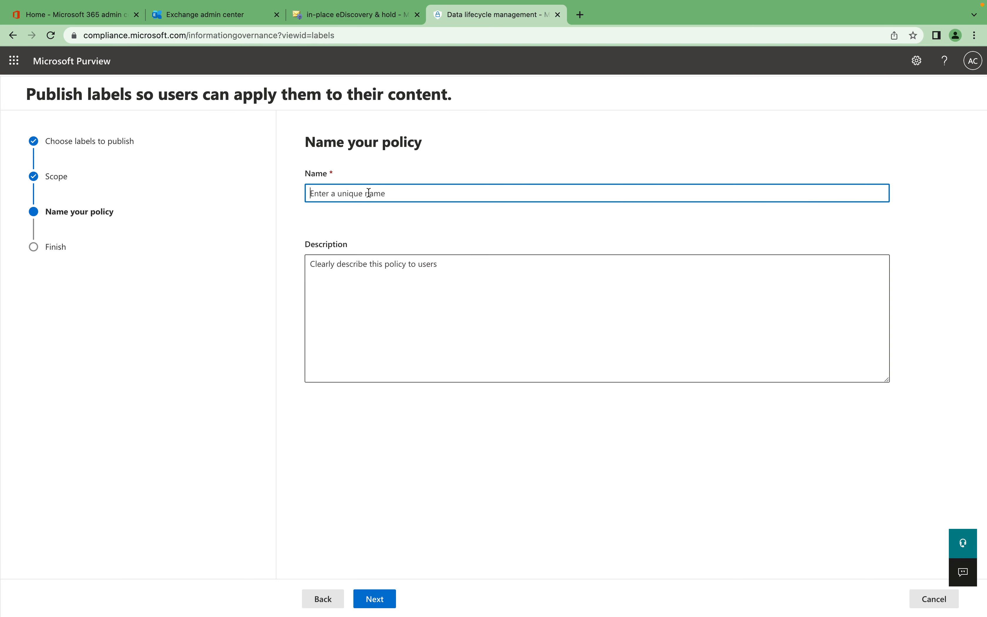
Name the label policy "Alif-Label_Policy", submit it and return to the labels list.
{"action": "type", "text": "Alid"}
{"action": "key", "text": "BackSpace"}
{"action": "type", "text": "_Policy"}
{"action": "left_click", "coordinate": [385, 607]}
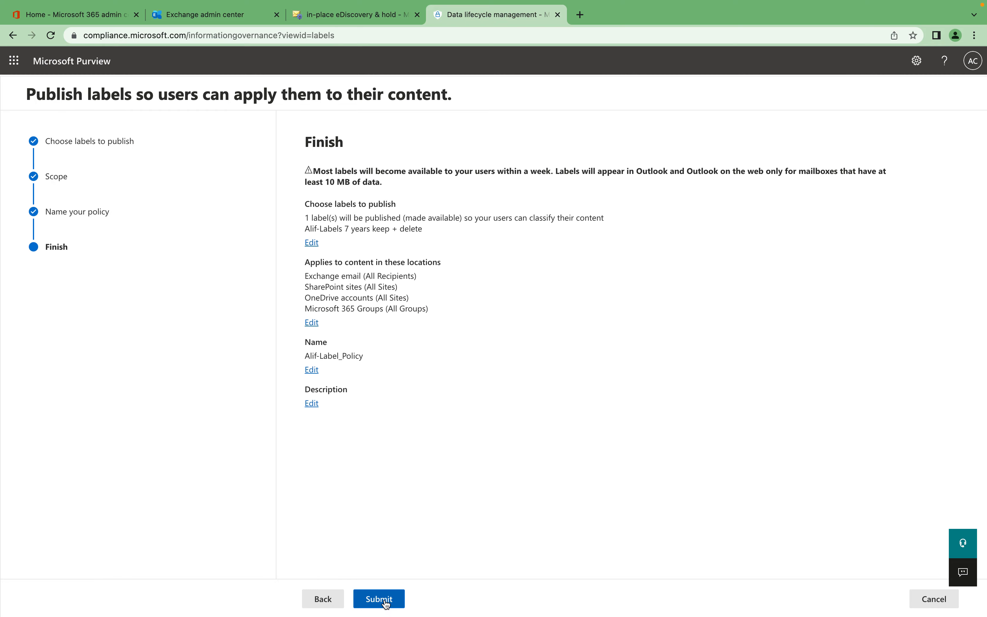
{"action": "left_click", "coordinate": [381, 600]}
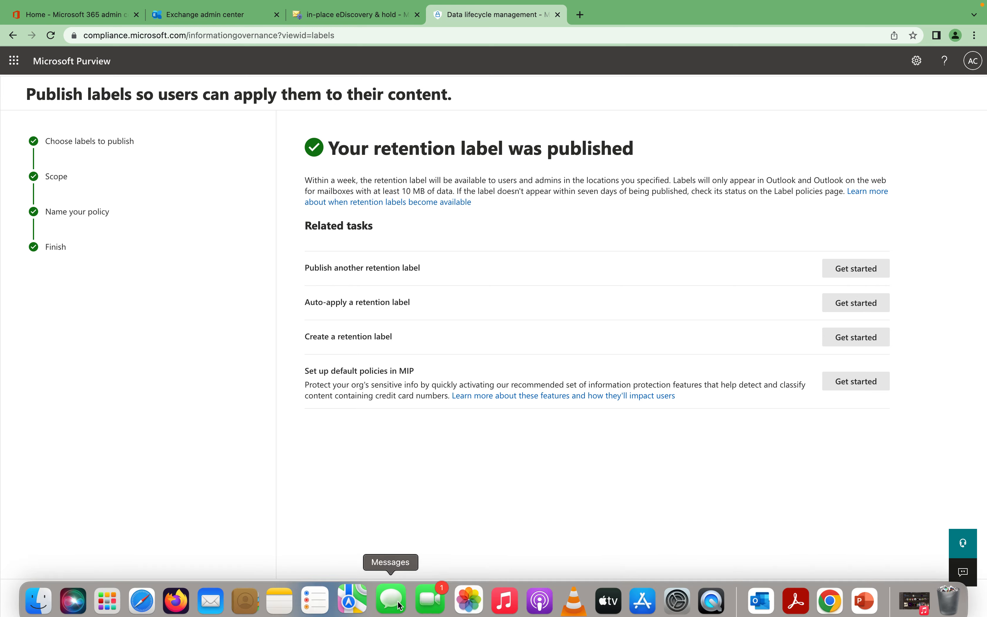
{"action": "left_click", "coordinate": [315, 600]}
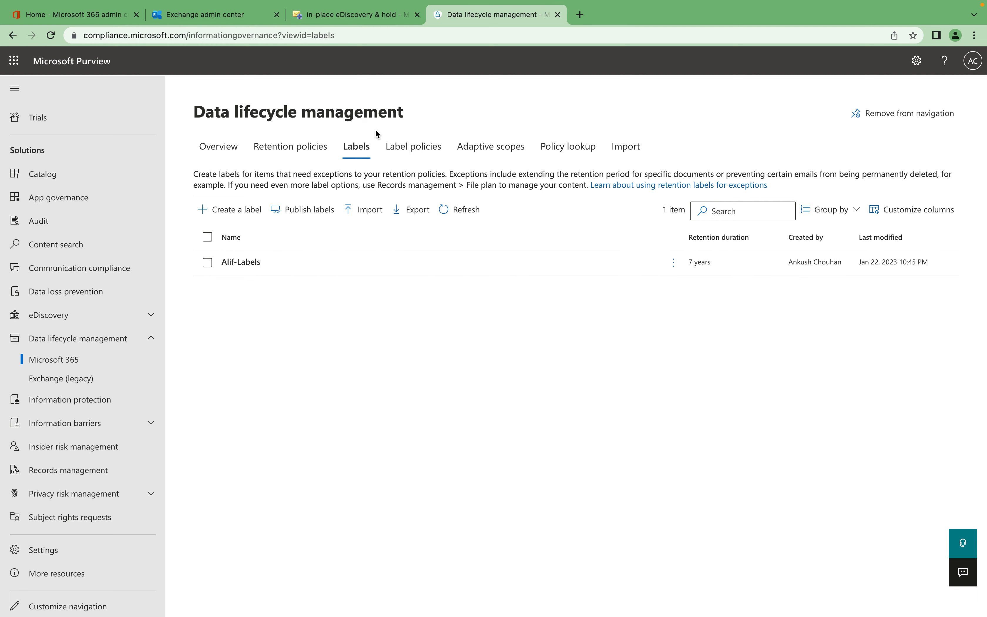
Start a new adaptive scope named "Alif-LabelScope", leaving its description blank.
{"action": "left_click", "coordinate": [406, 158]}
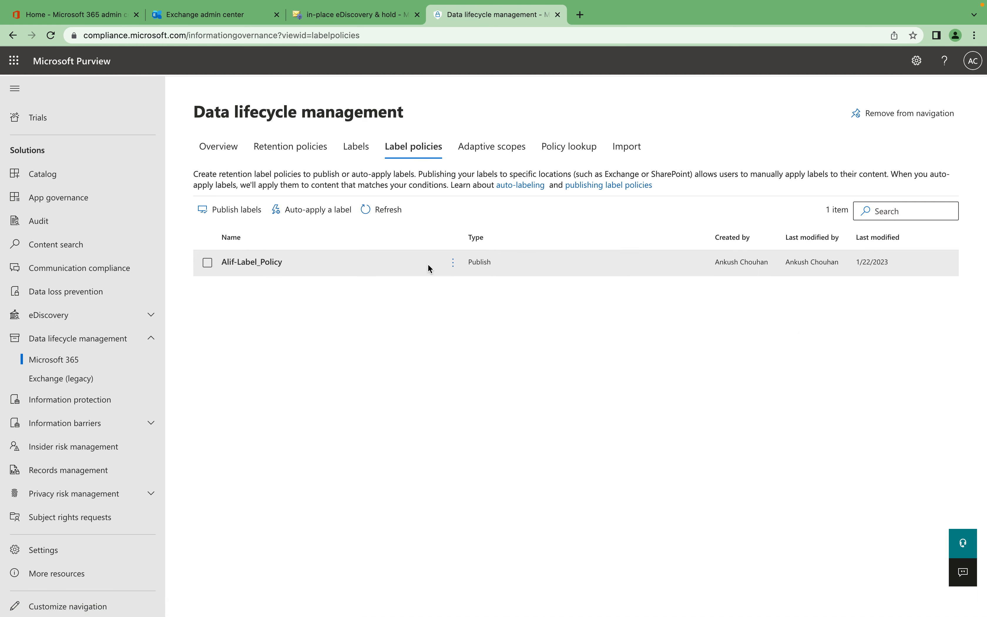
{"action": "left_click", "coordinate": [491, 146]}
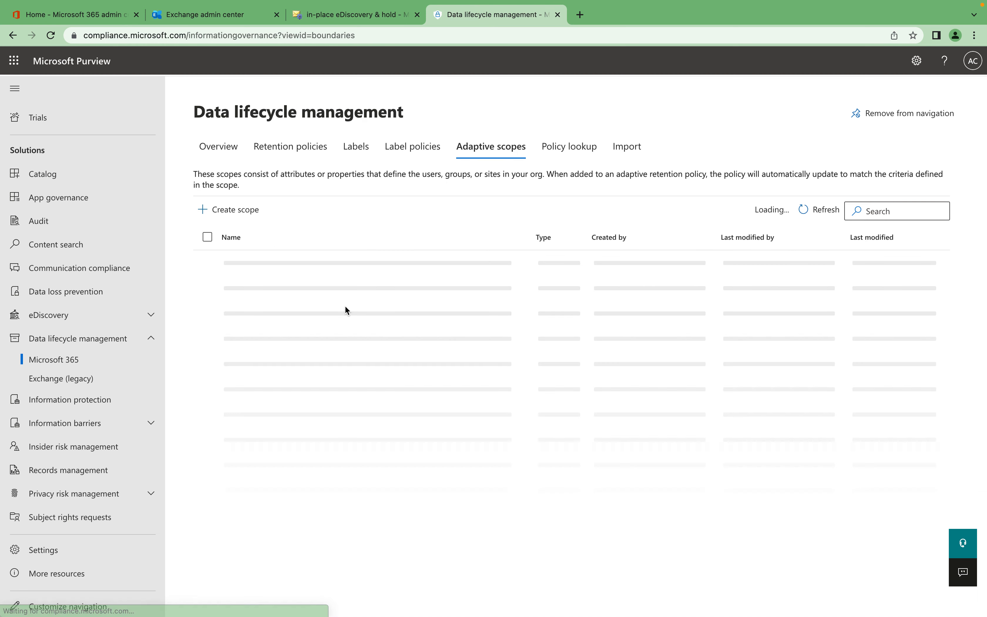
{"action": "left_click", "coordinate": [242, 219]}
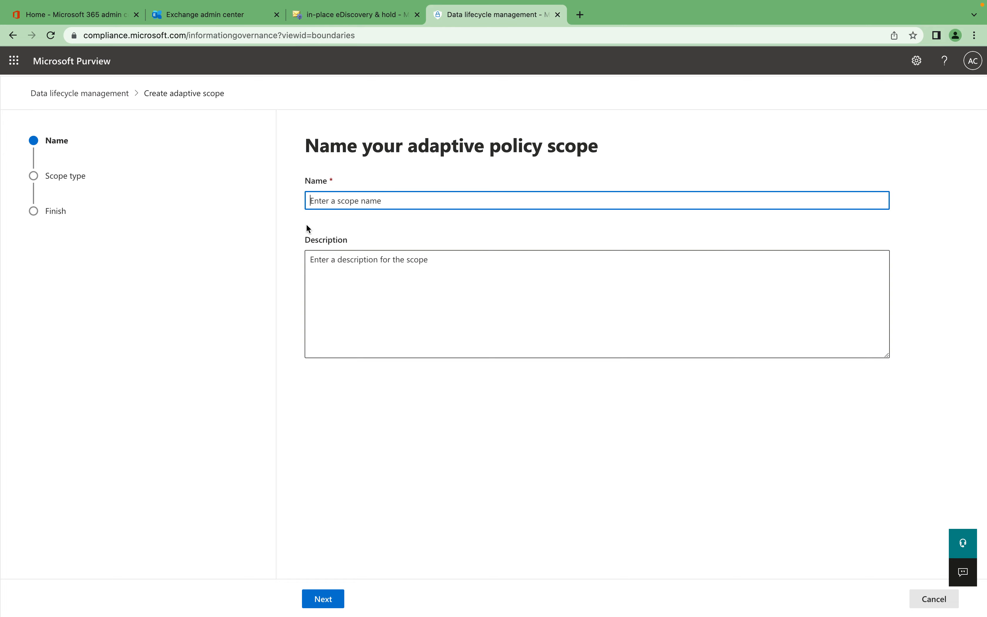
{"action": "type", "text": "Lab"}
{"action": "key", "text": "BackSpace"}
{"action": "key", "text": "BackSpace"}
{"action": "type", "text": "Al"}
{"action": "left_click", "coordinate": [323, 599]}
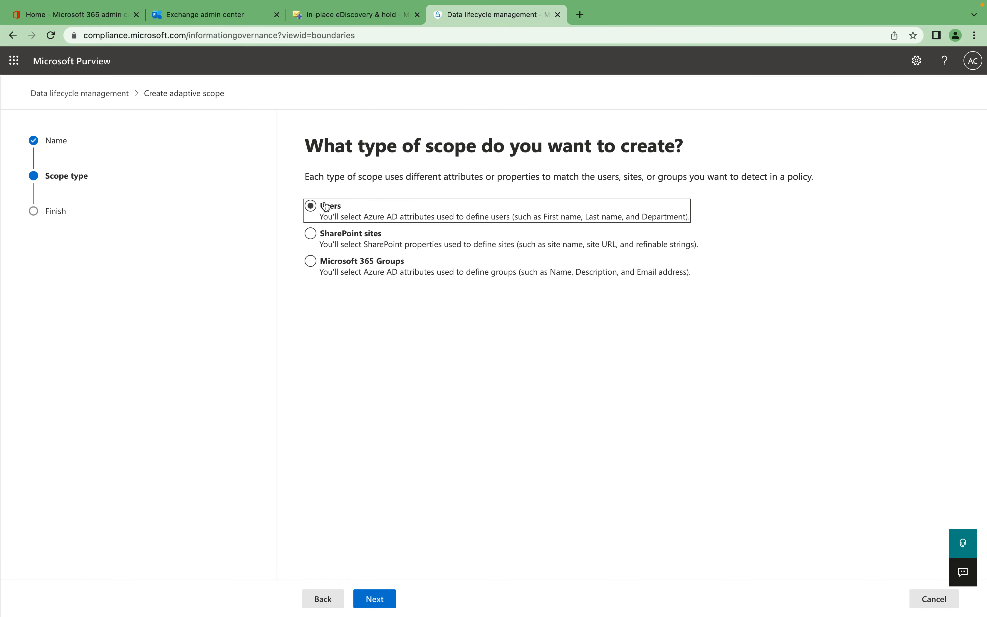
Set the adaptive scope's type to Users and continue to the user query.
{"action": "left_click", "coordinate": [321, 204]}
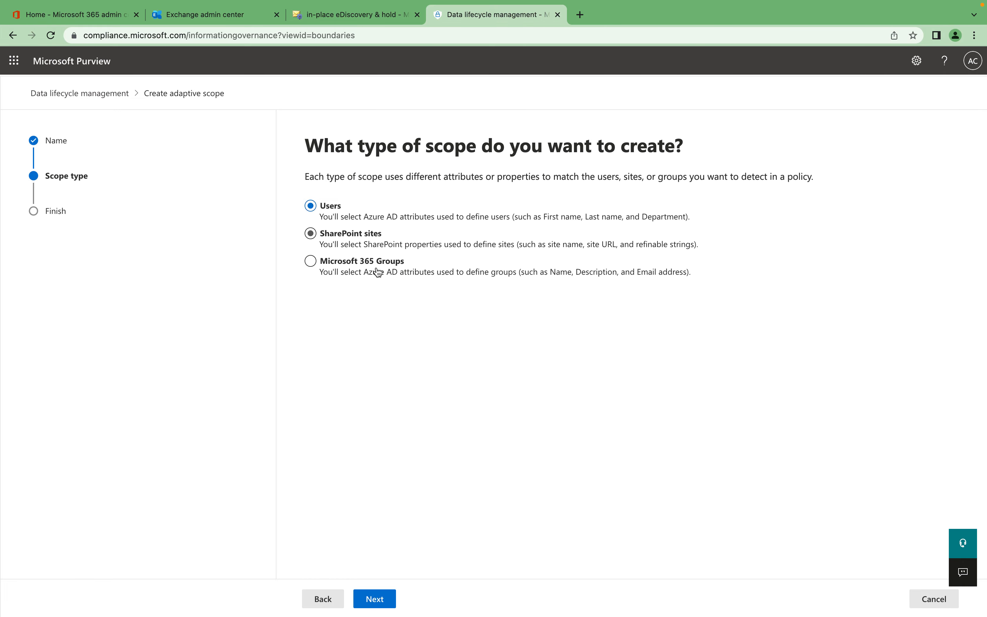
{"action": "left_click", "coordinate": [313, 236]}
{"action": "left_click", "coordinate": [311, 261]}
{"action": "left_click", "coordinate": [327, 207]}
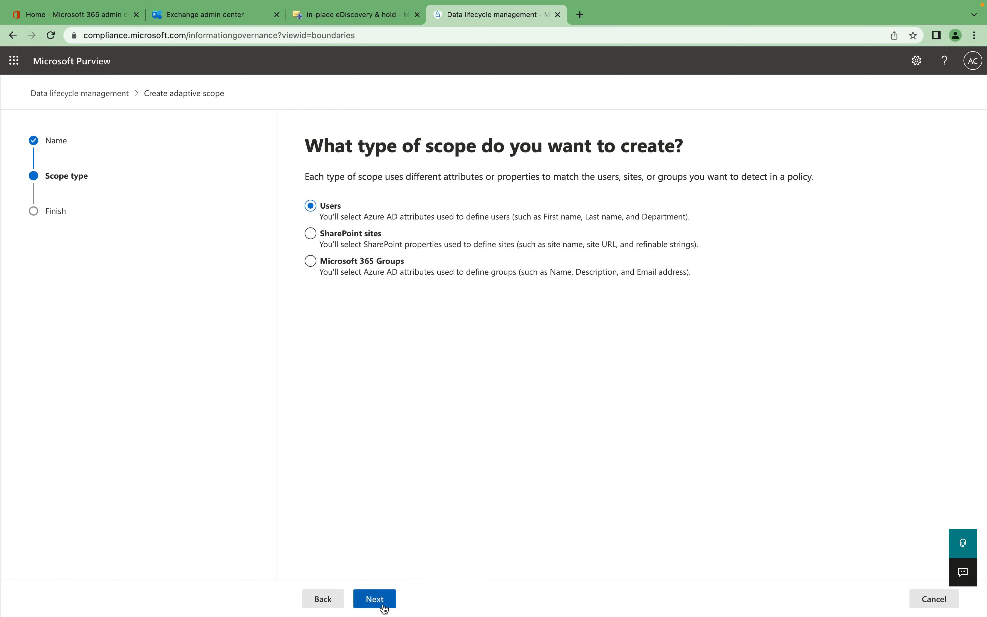
{"action": "left_click", "coordinate": [375, 599]}
Keep a single user attribute condition in the query and enter the user's first name as its value.
{"action": "left_click", "coordinate": [363, 215]}
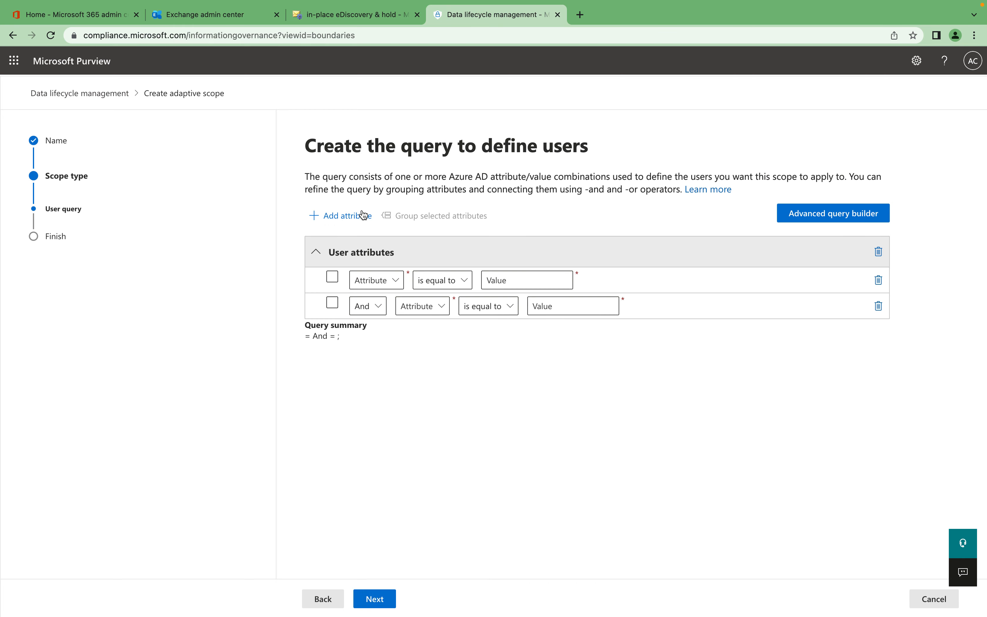
{"action": "left_click", "coordinate": [878, 306]}
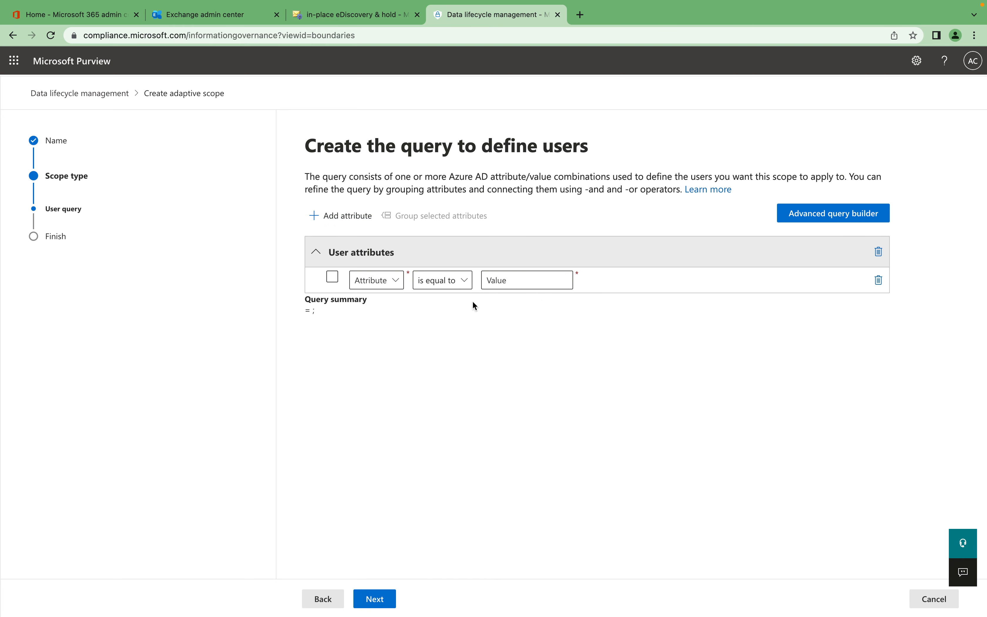
{"action": "left_click", "coordinate": [519, 280]}
{"action": "type", "text": "Alex"}
{"action": "left_click", "coordinate": [388, 598]}
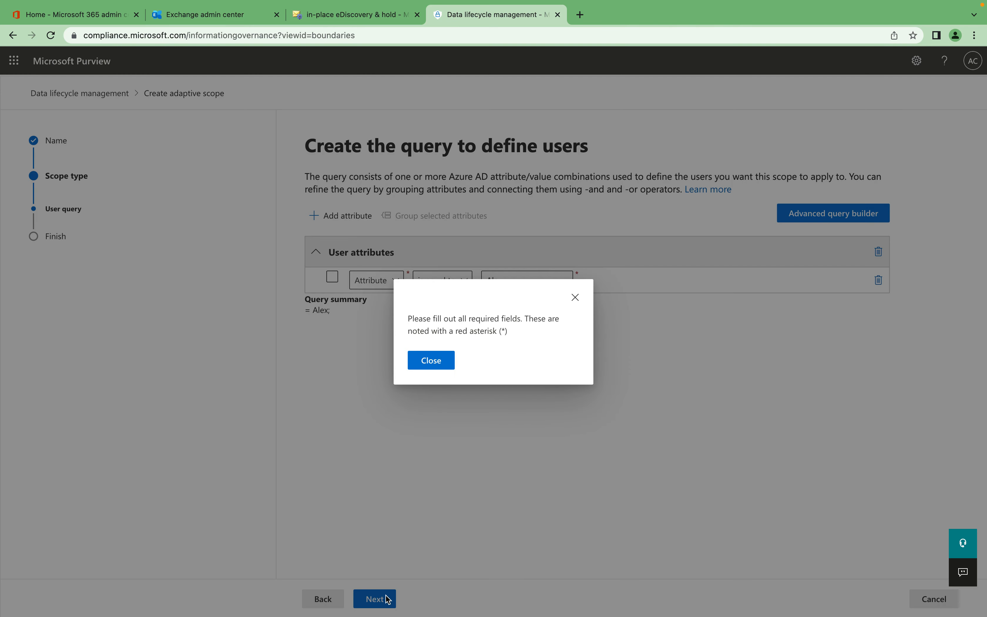
{"action": "left_click", "coordinate": [432, 359]}
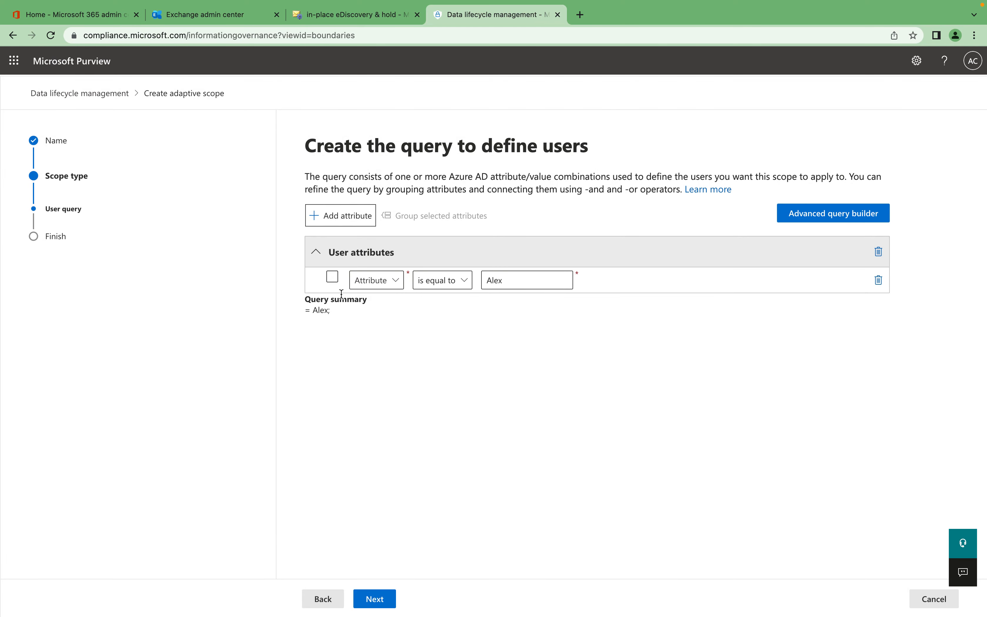
Try to continue with the condition's row selected and its operator set to "is equal to", without choosing an attribute.
{"action": "left_click", "coordinate": [332, 277]}
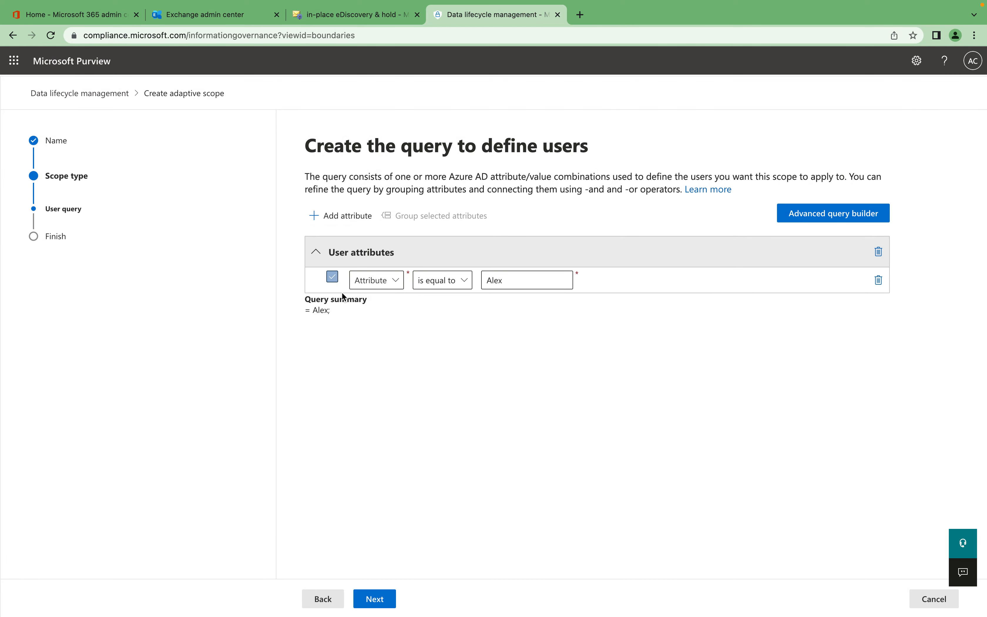
{"action": "left_click", "coordinate": [387, 291]}
{"action": "left_click", "coordinate": [526, 300]}
{"action": "left_click", "coordinate": [455, 280]}
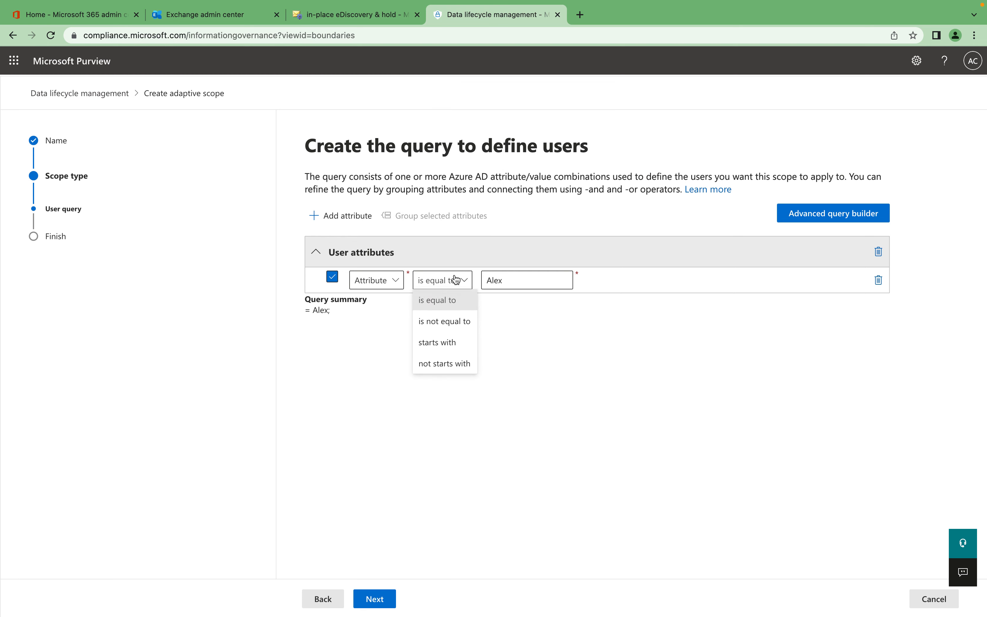
{"action": "left_click", "coordinate": [456, 302]}
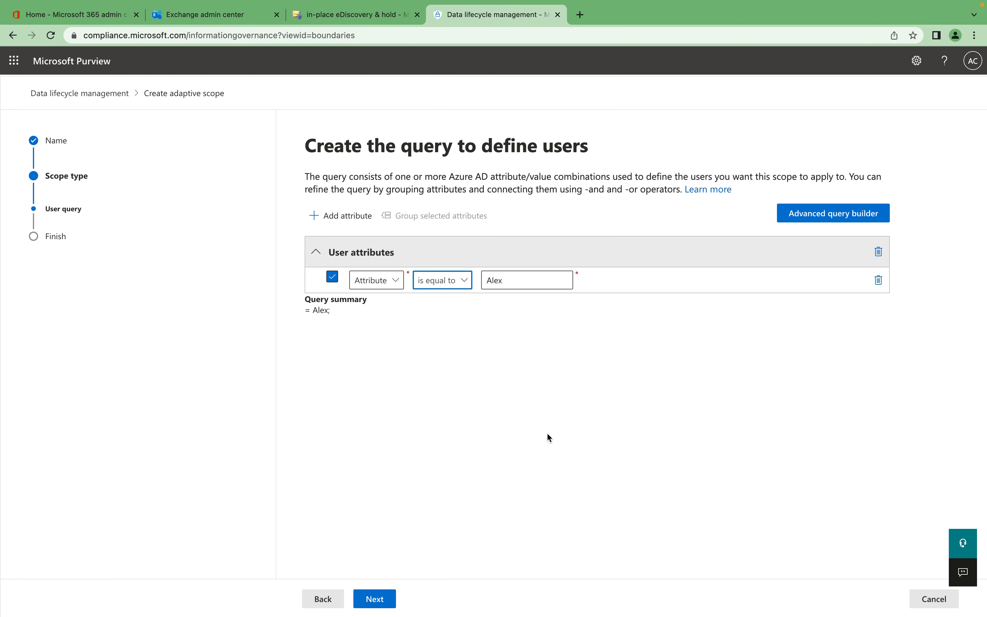
{"action": "left_click", "coordinate": [385, 602]}
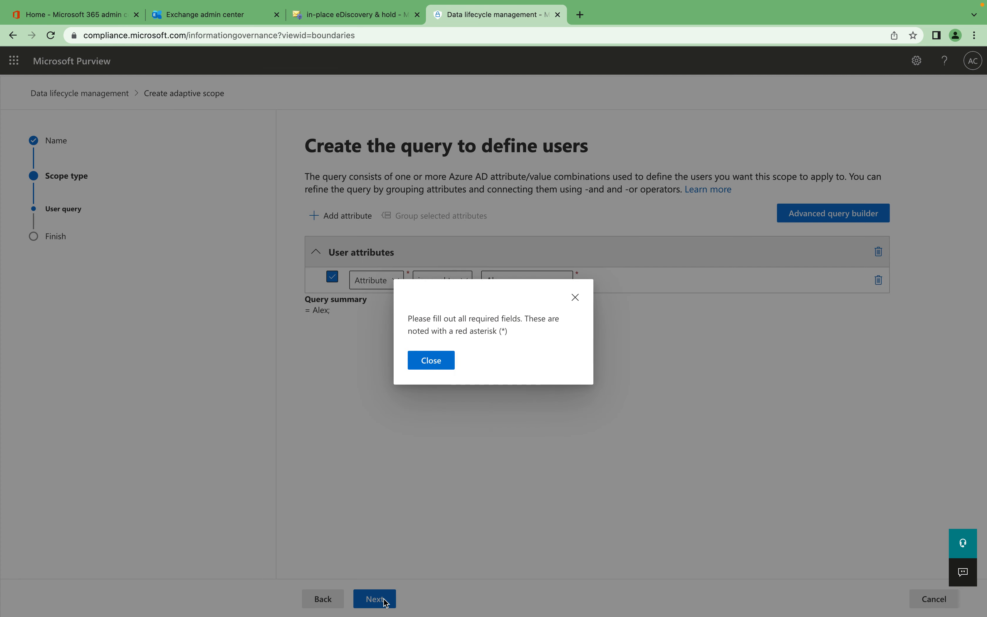
{"action": "left_click", "coordinate": [434, 364]}
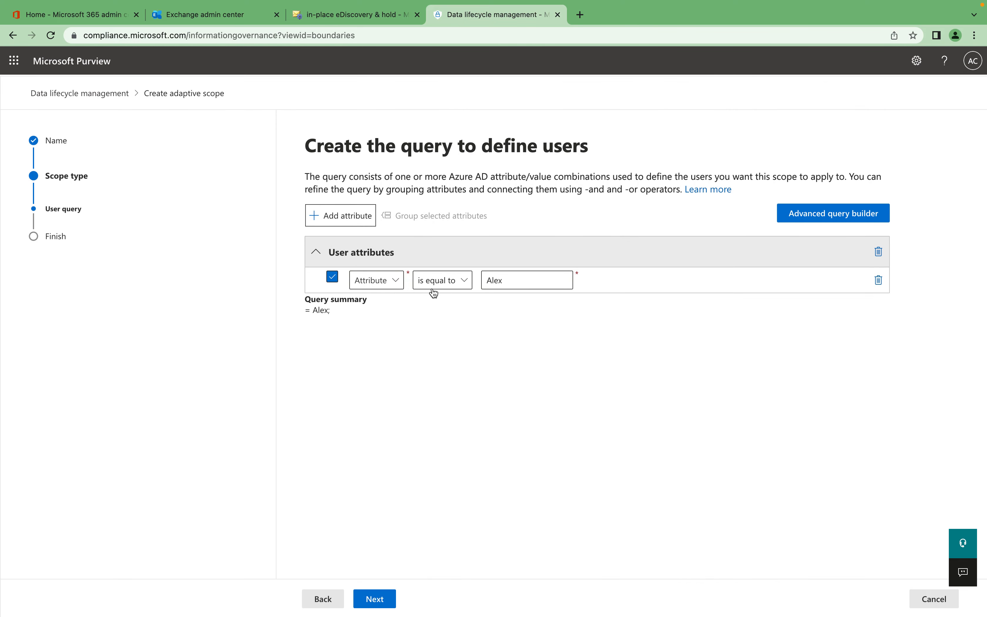
Deselect the condition's row and set its attribute to First name with the "is equal to" operator.
{"action": "left_click", "coordinate": [331, 277]}
{"action": "left_click", "coordinate": [393, 281]}
{"action": "key", "text": "Escape"}
{"action": "left_click", "coordinate": [460, 281]}
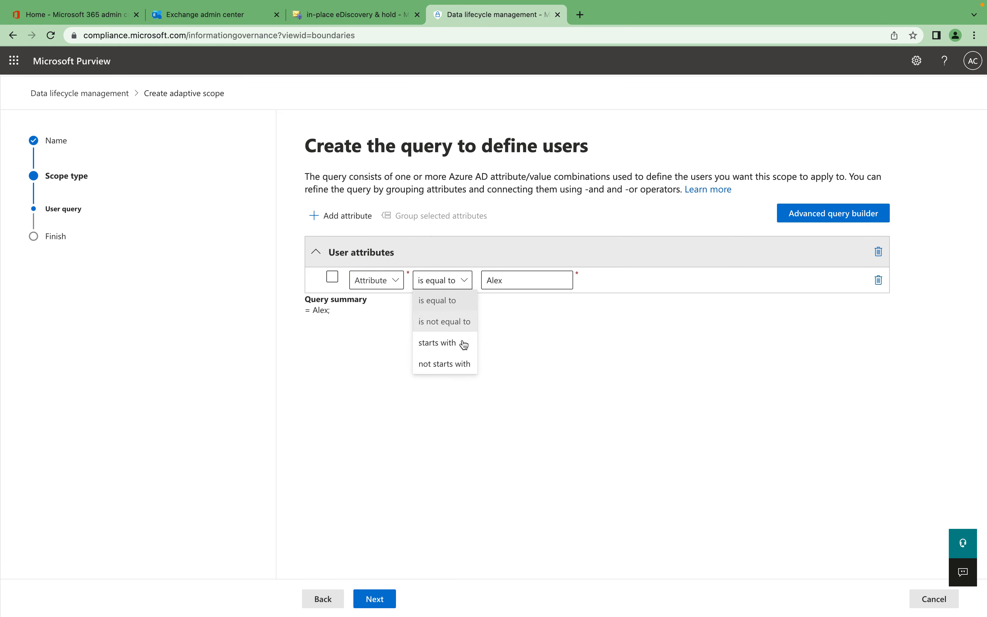
{"action": "left_click", "coordinate": [453, 301]}
{"action": "left_click", "coordinate": [393, 280]}
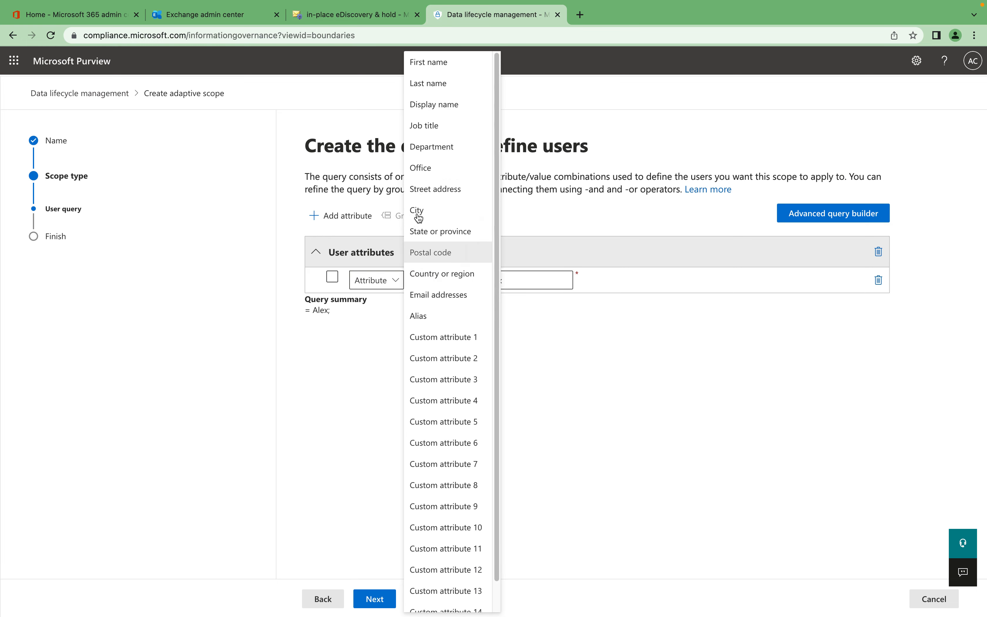
{"action": "left_click", "coordinate": [430, 64]}
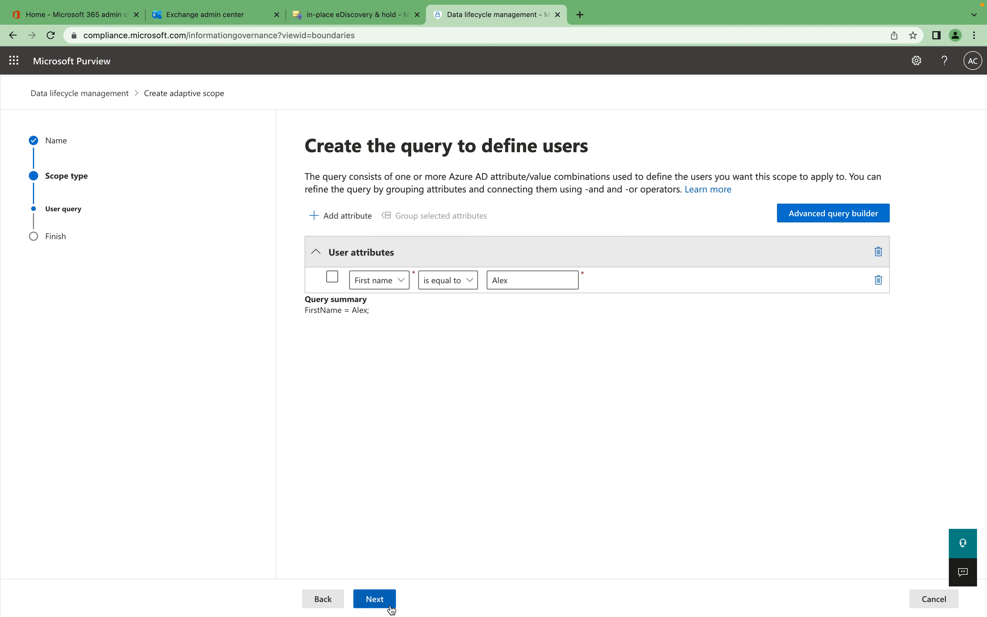
Submit the adaptive scope and refresh the adaptive scopes list.
{"action": "left_click", "coordinate": [375, 599]}
{"action": "left_click", "coordinate": [374, 599]}
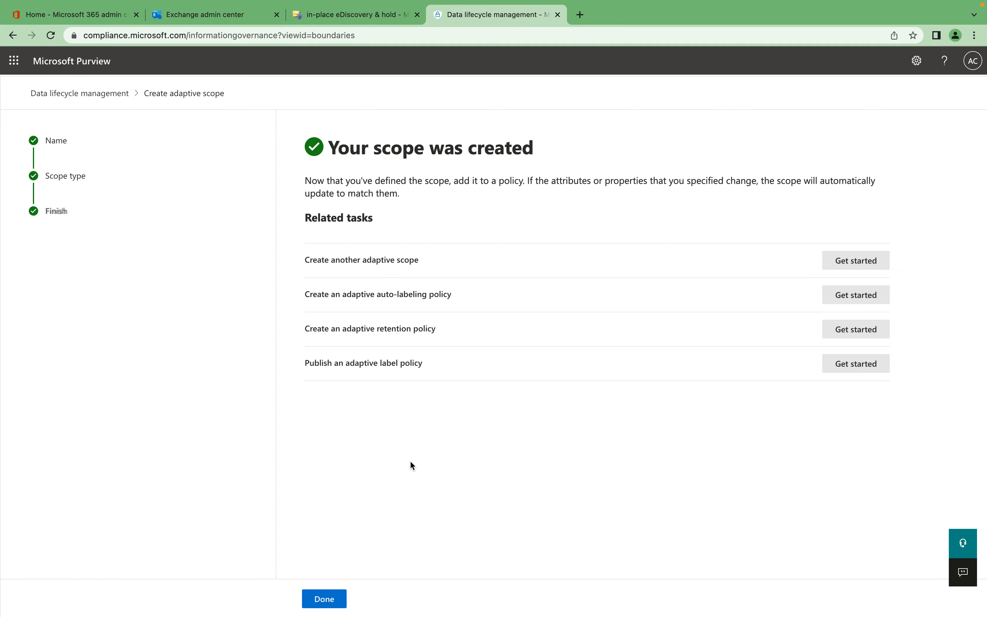
{"action": "left_click", "coordinate": [323, 599]}
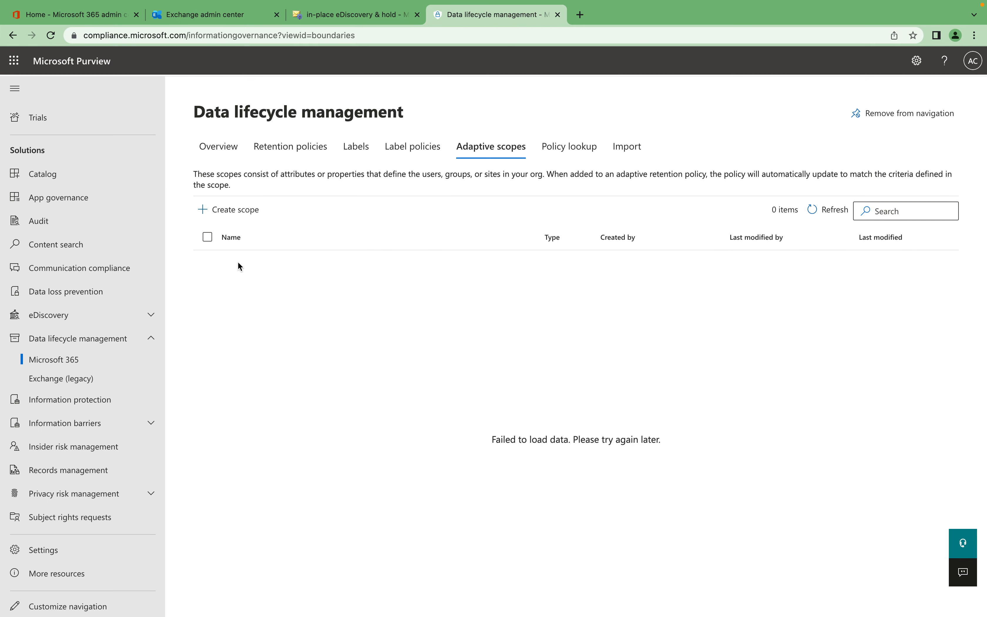
{"action": "left_click", "coordinate": [820, 209]}
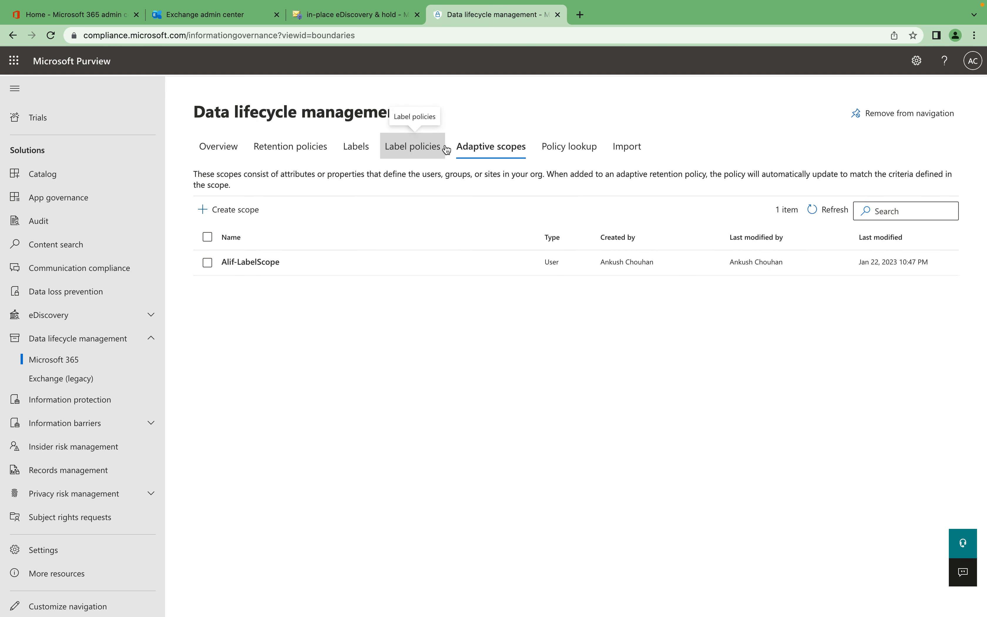
Look up the data lifecycle policies that include a specific user by searching for the user's first name.
{"action": "left_click", "coordinate": [568, 147]}
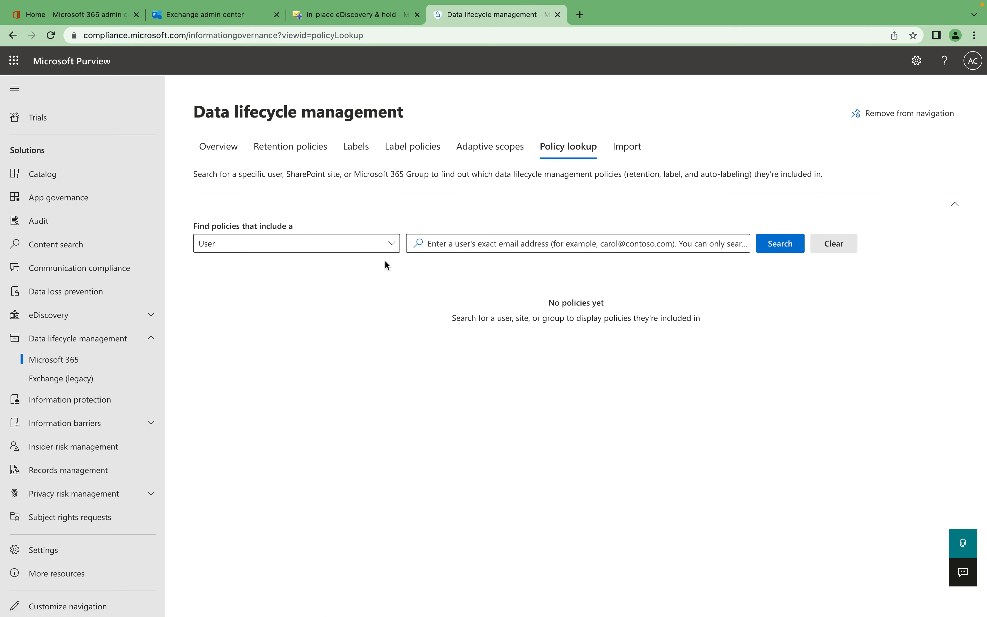
{"action": "left_click", "coordinate": [569, 240]}
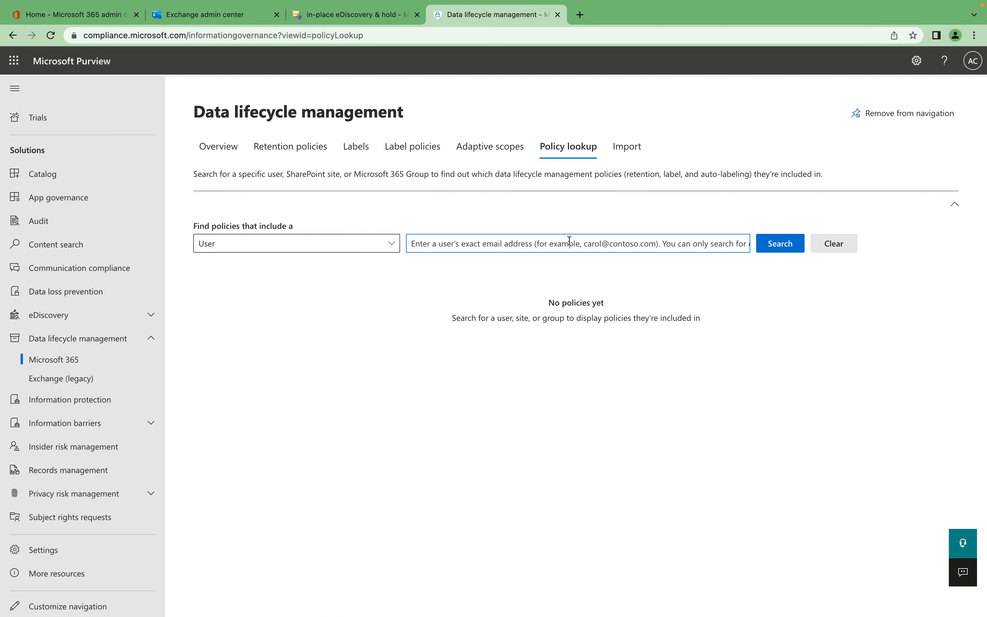
{"action": "type", "text": "alex"}
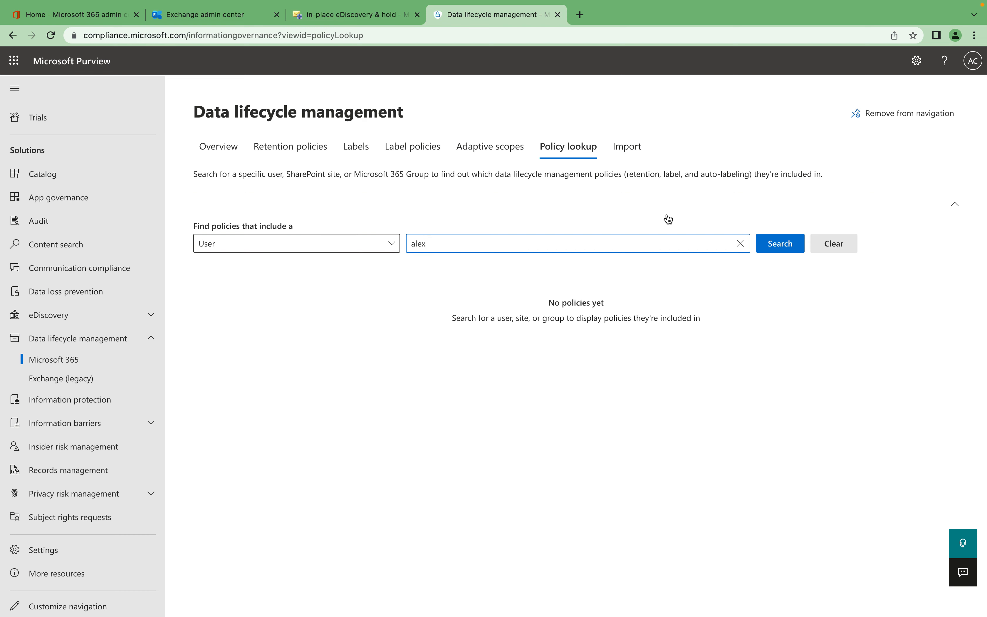
{"action": "left_click", "coordinate": [800, 244]}
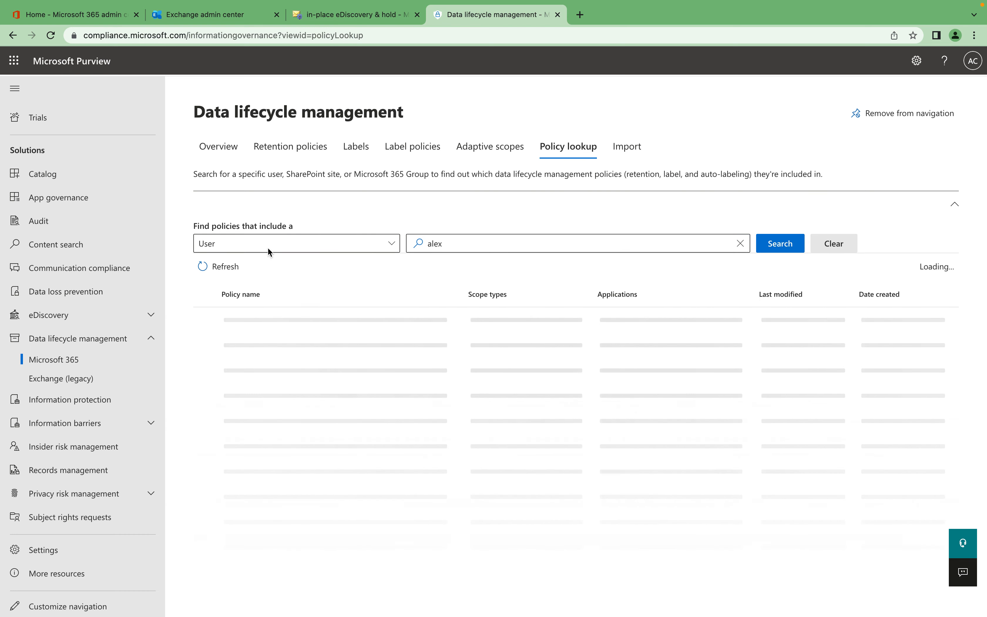
{"action": "left_click", "coordinate": [457, 246]}
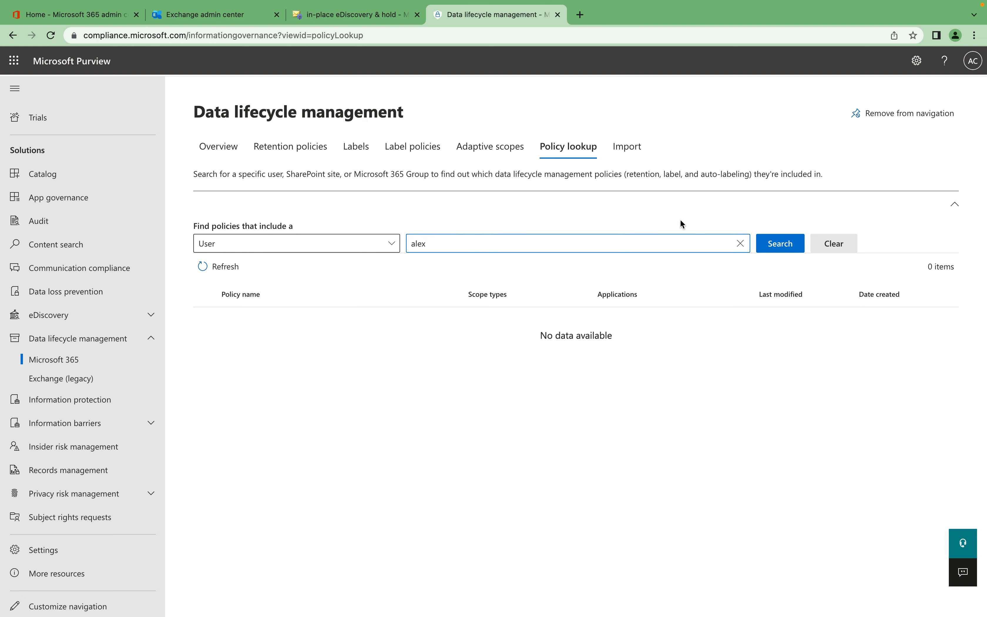
Examine the Import page and the Exchange (legacy) MRM retention policies, including the blank new policy form.
{"action": "left_click", "coordinate": [628, 148]}
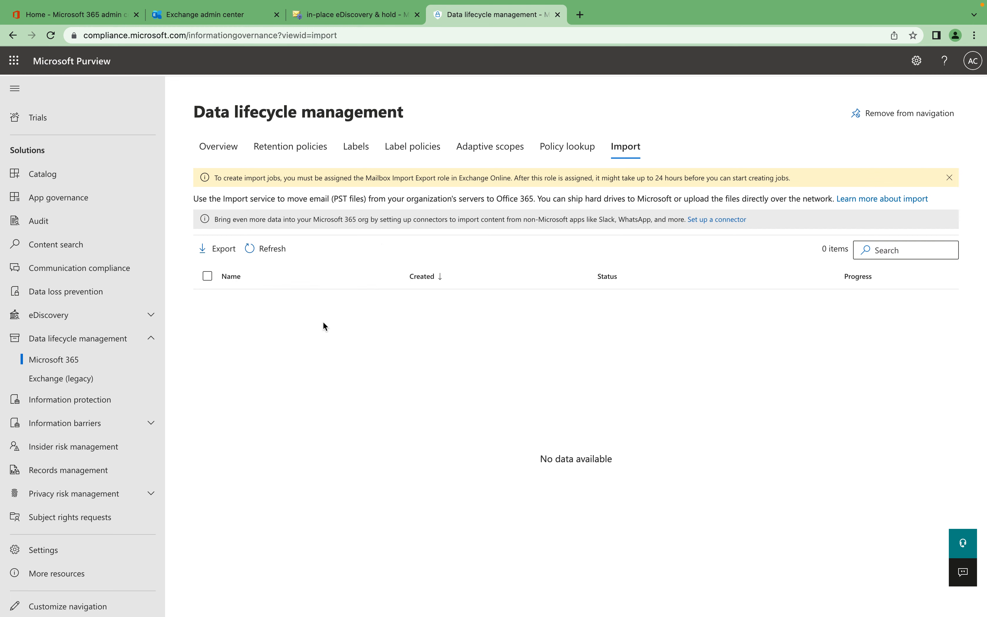
{"action": "left_click", "coordinate": [73, 379]}
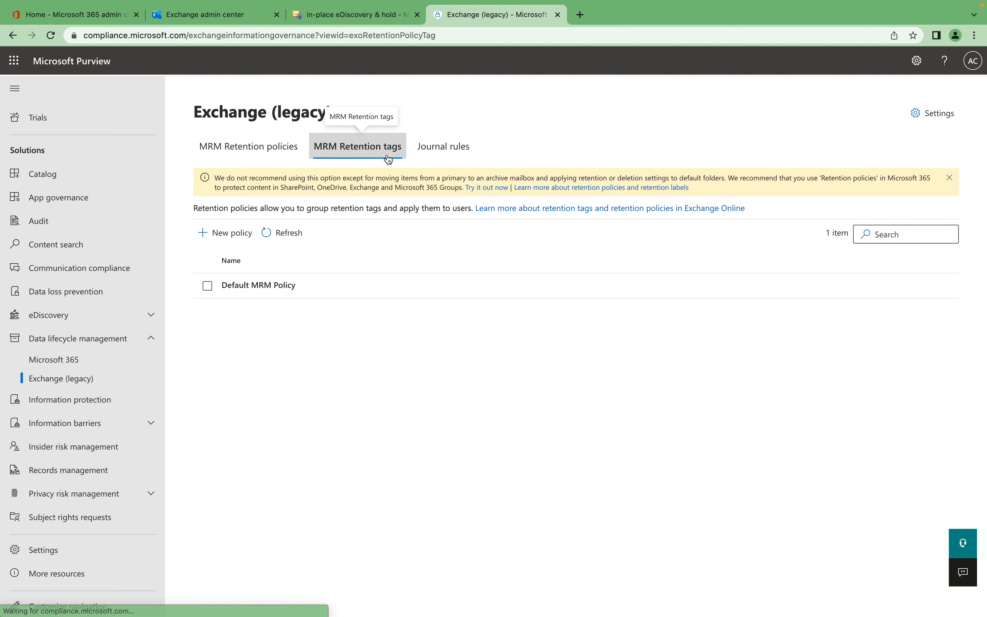
{"action": "left_click", "coordinate": [379, 153]}
{"action": "left_click", "coordinate": [280, 154]}
{"action": "left_click", "coordinate": [232, 244]}
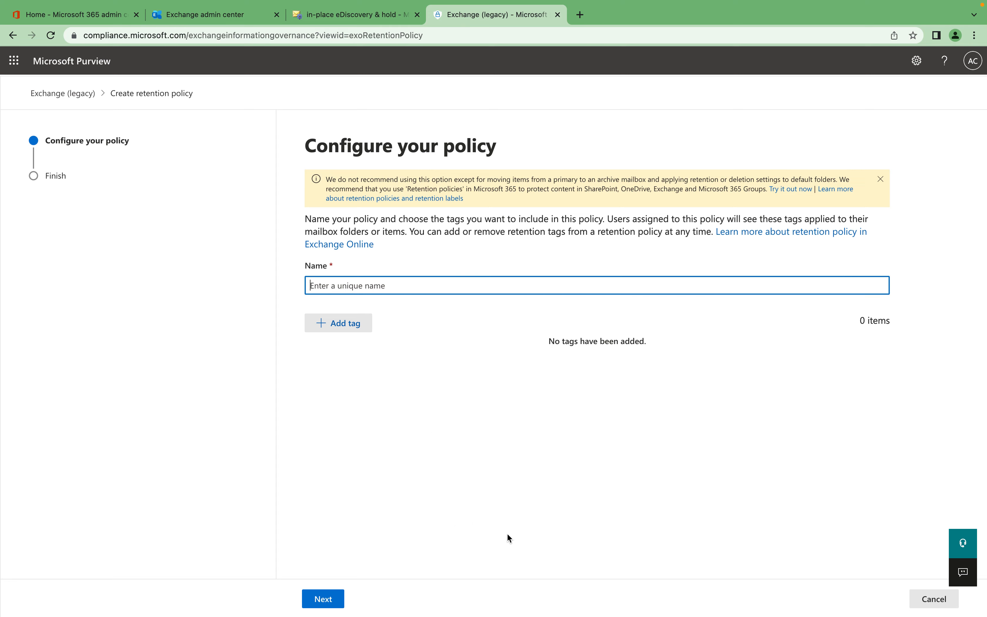
{"action": "left_click", "coordinate": [930, 598]}
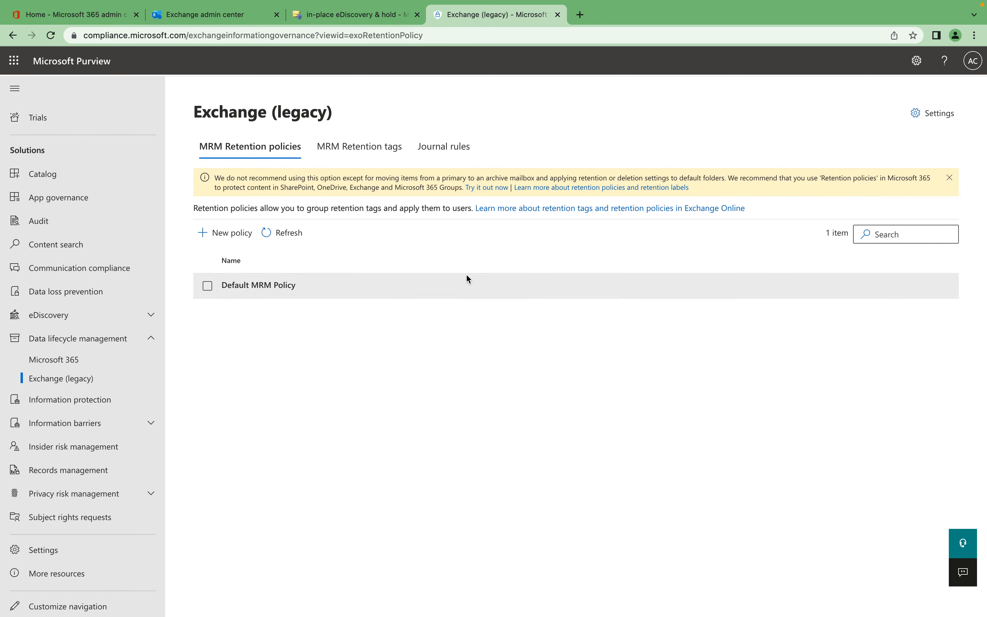
Examine the Exchange (legacy) journal rules and the details of the "1 Month Delete" MRM retention tag.
{"action": "left_click", "coordinate": [353, 145]}
{"action": "left_click", "coordinate": [435, 151]}
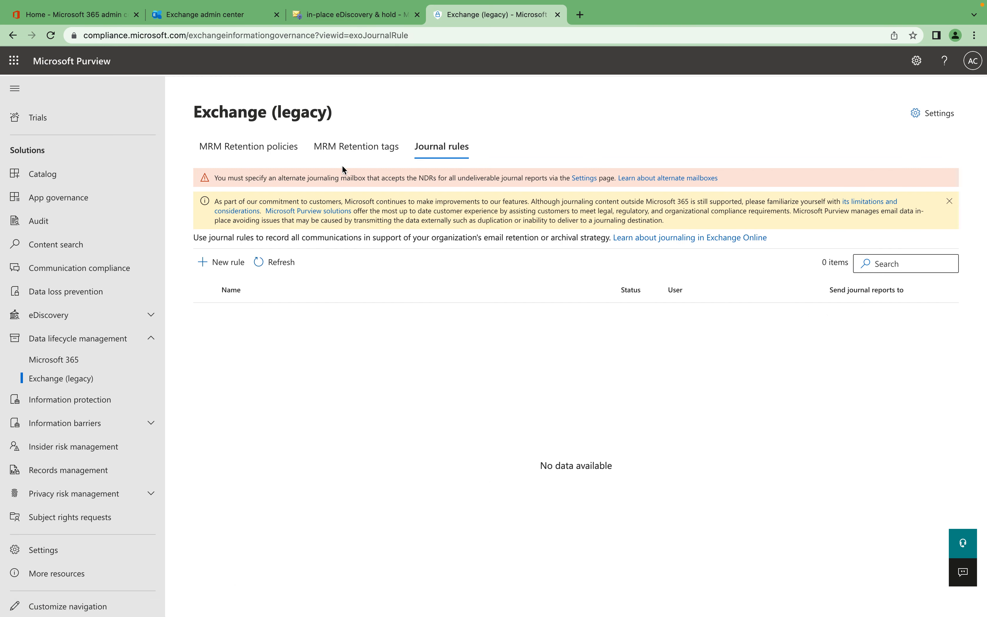
{"action": "left_click", "coordinate": [346, 160]}
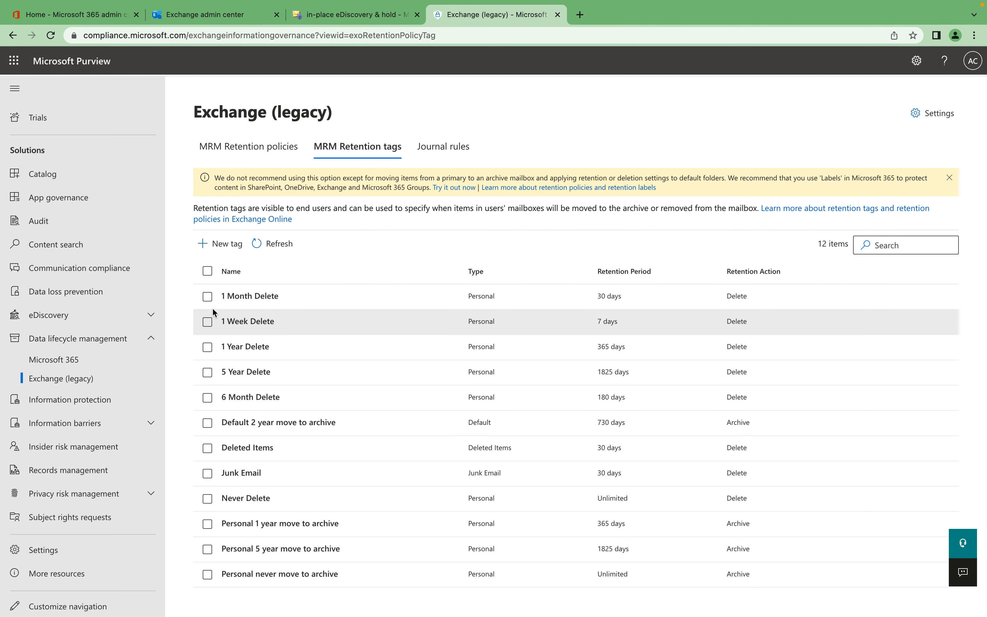
{"action": "left_click", "coordinate": [207, 296]}
{"action": "left_click", "coordinate": [250, 294]}
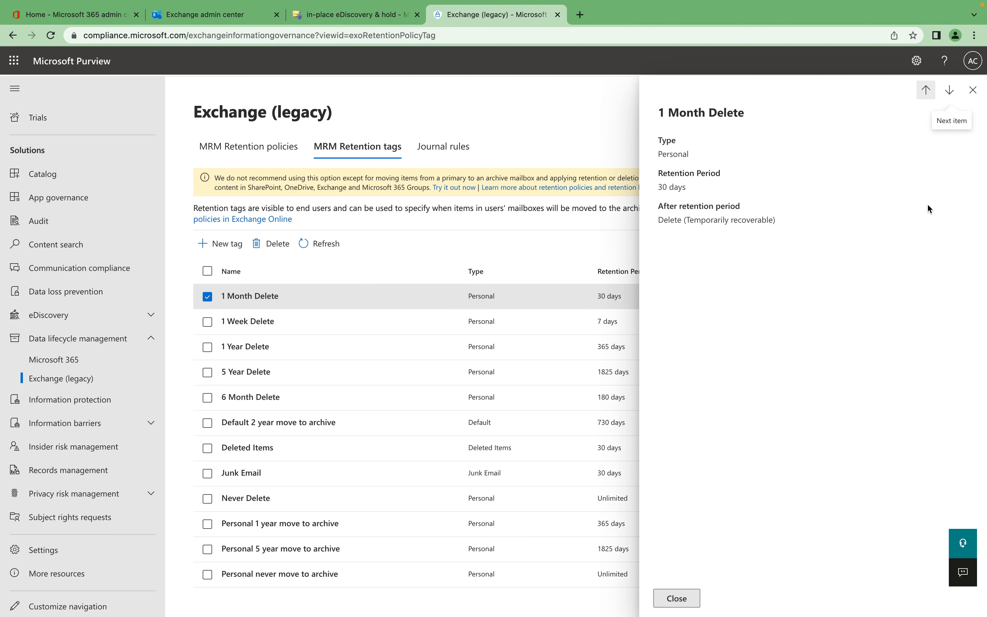
{"action": "left_click", "coordinate": [972, 90]}
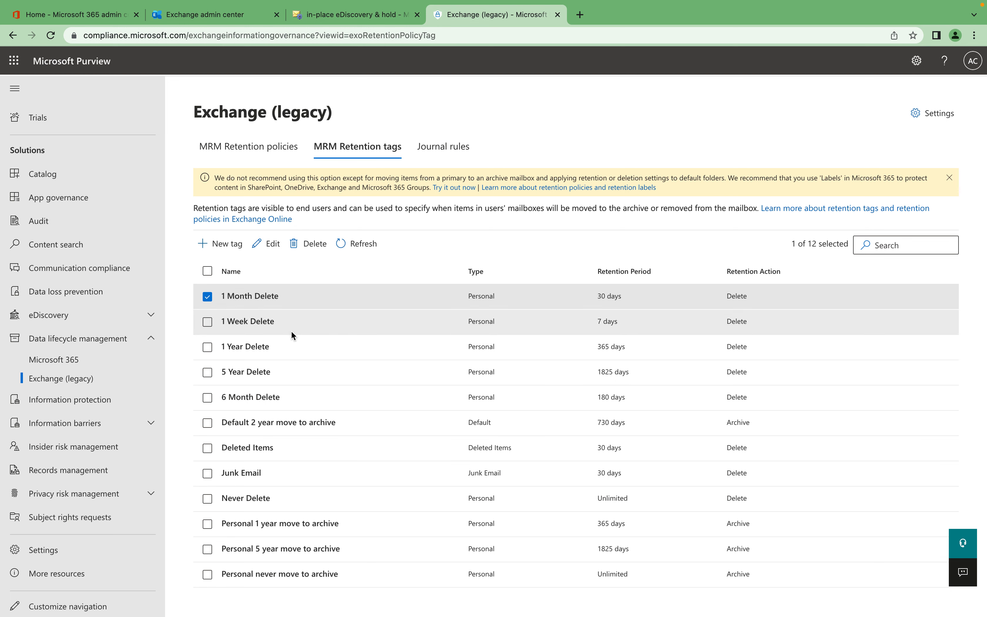
{"action": "key", "text": "super+Tab"}
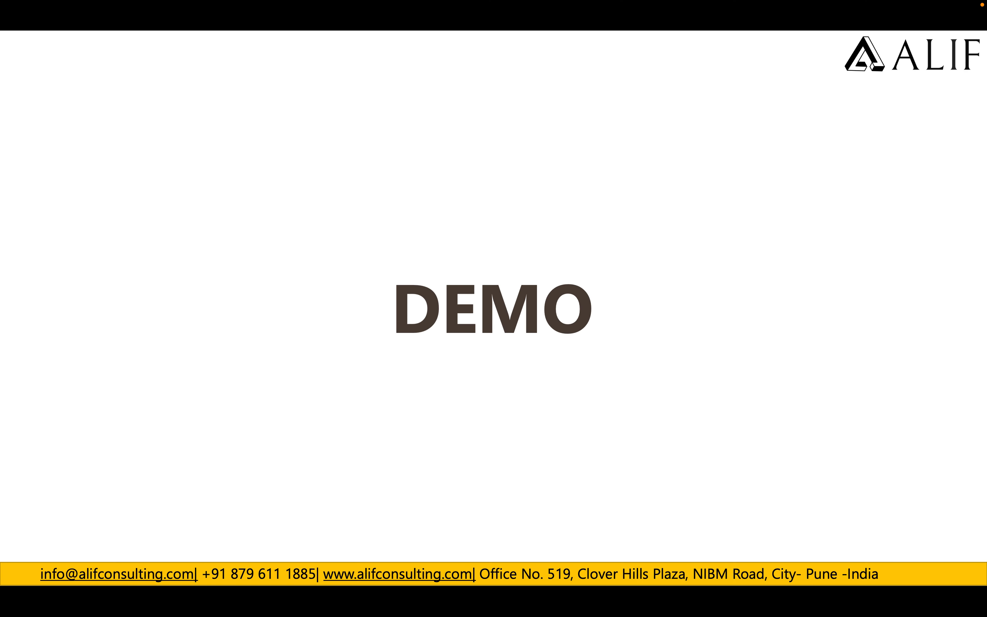
{"action": "key", "text": "Right"}
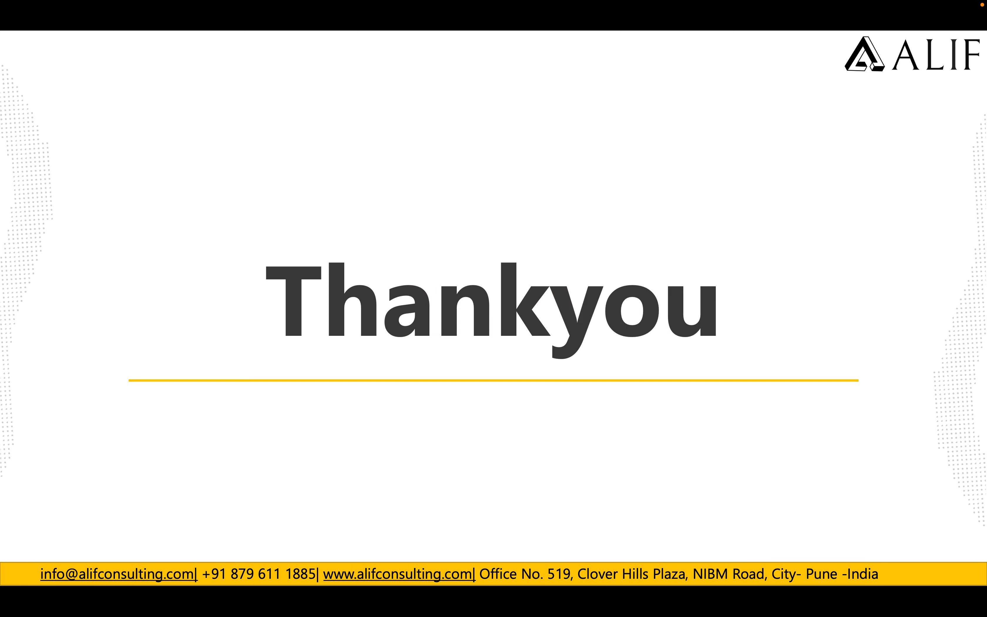